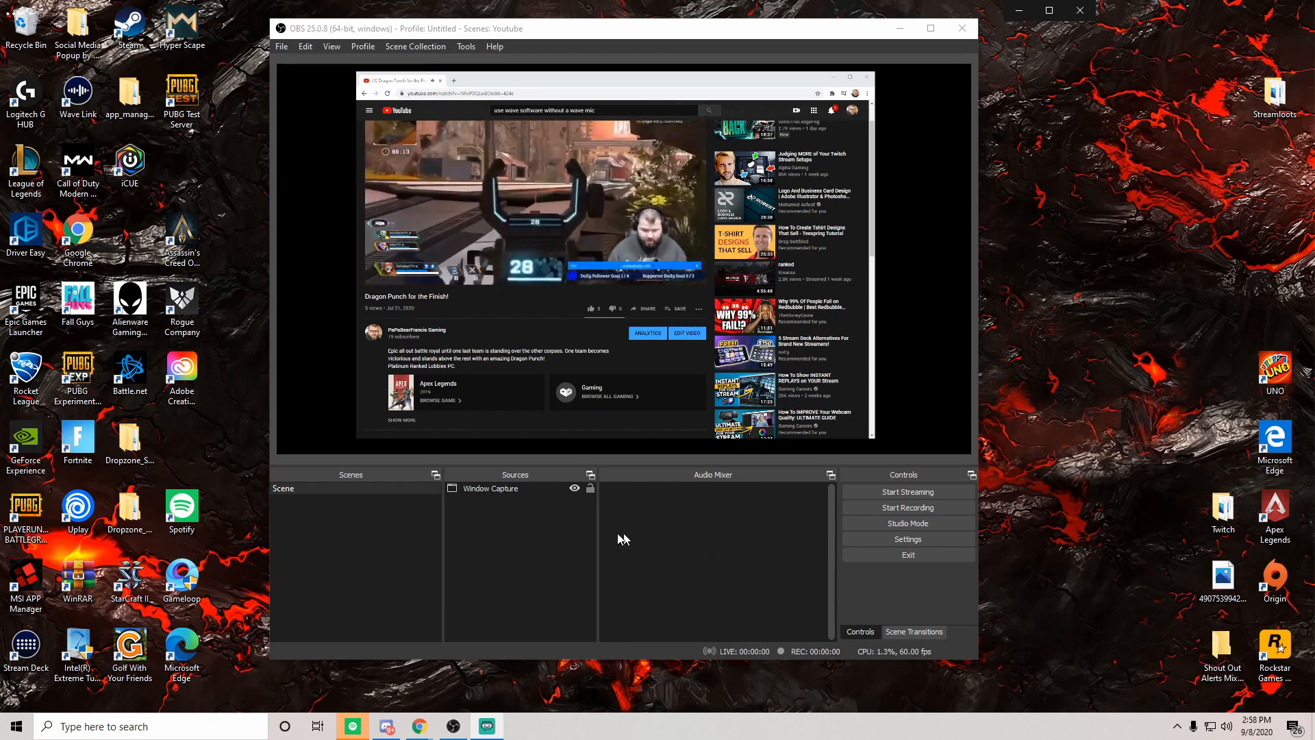
- Add a new Audio Input Capture source to the scene and choose its input device
{"action": "right_click", "coordinate": [514, 533]}
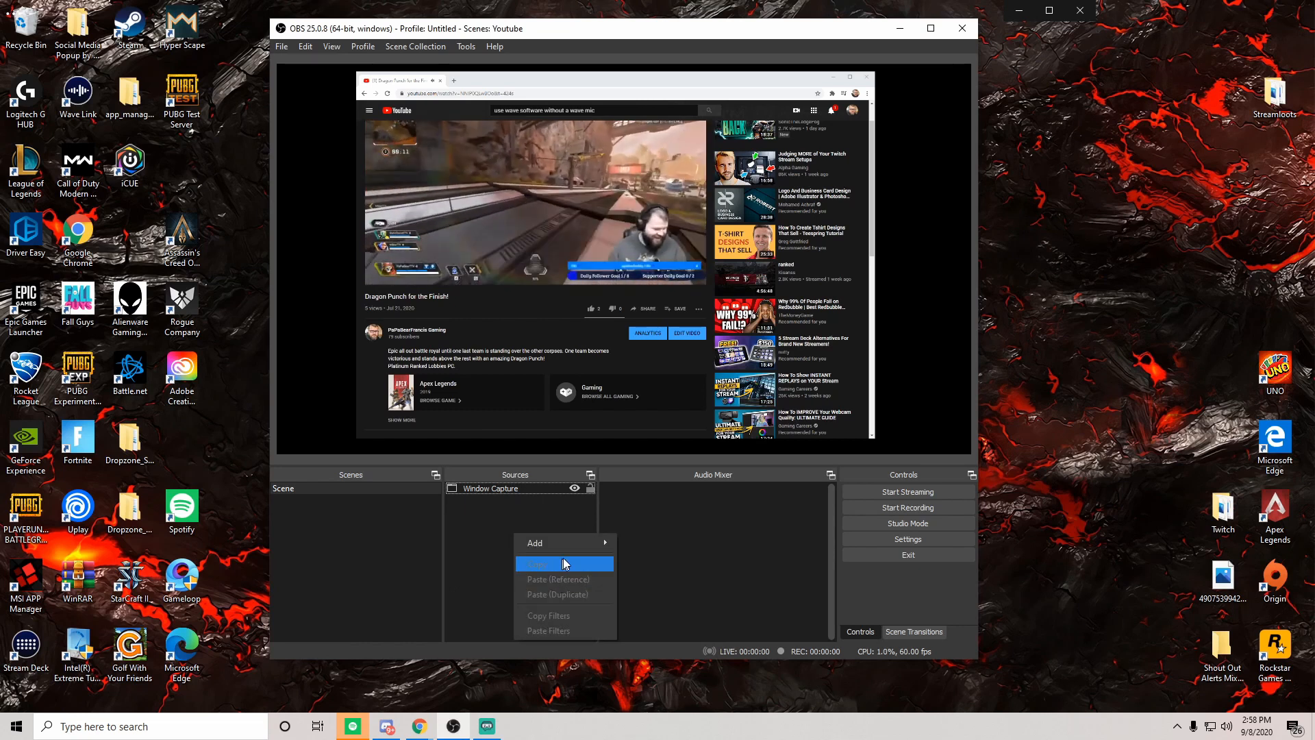
{"action": "mouse_move", "coordinate": [558, 542]}
{"action": "left_click", "coordinate": [658, 496]}
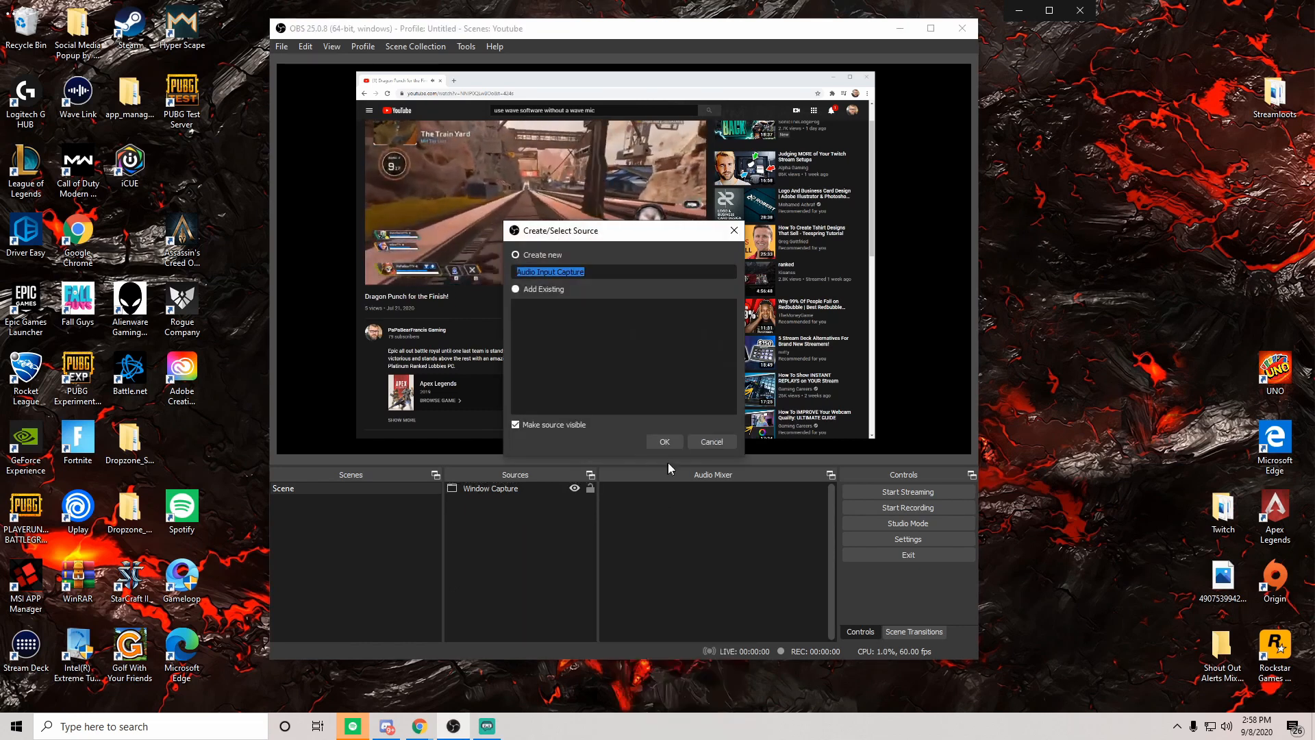
{"action": "left_click", "coordinate": [665, 442]}
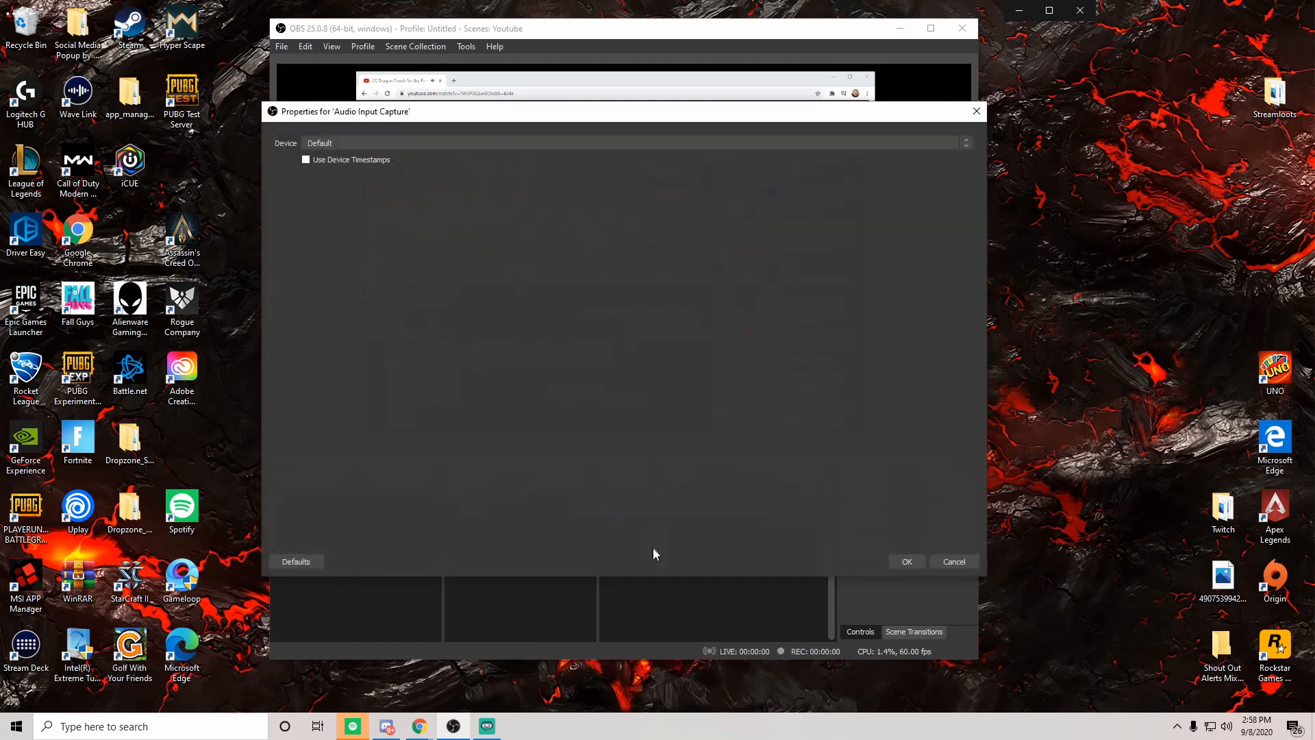
{"action": "left_click", "coordinate": [335, 142]}
{"action": "left_click", "coordinate": [344, 186]}
{"action": "left_click", "coordinate": [895, 562]}
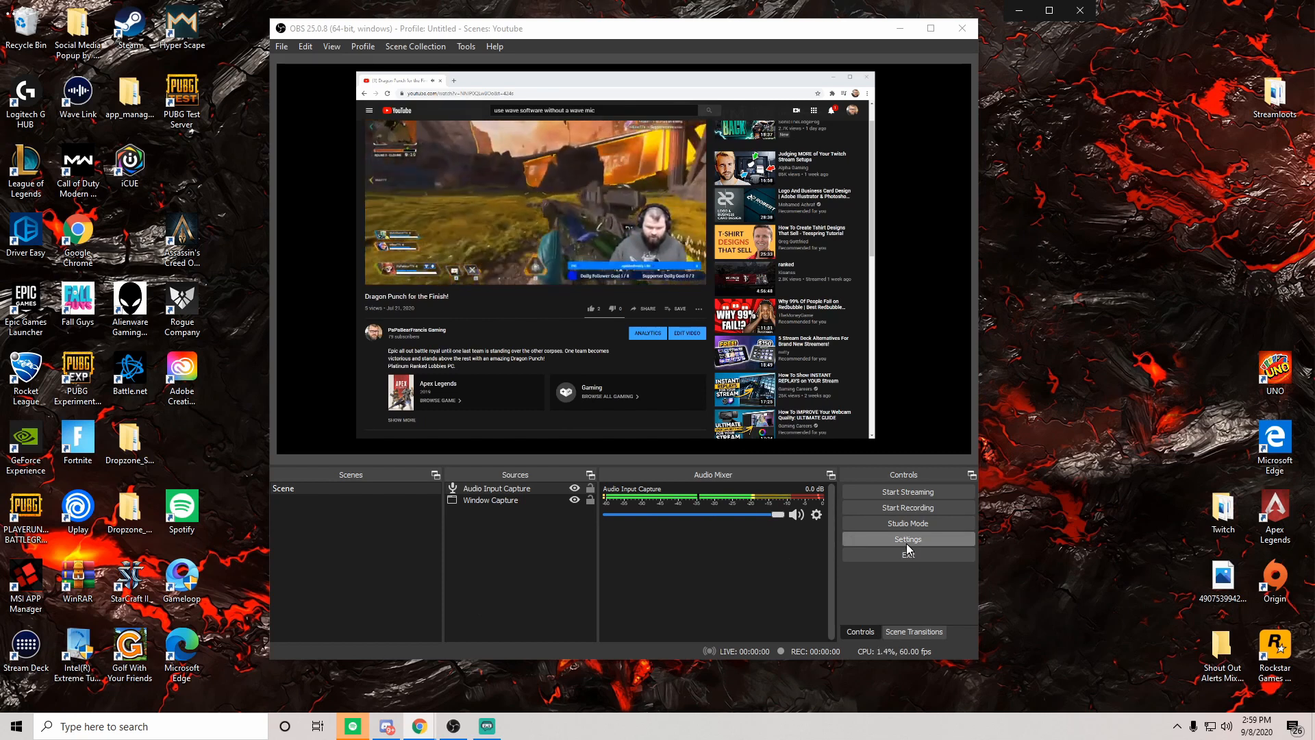
- Add a Noise Suppression filter to the Audio Input Capture source, keeping the default filter name
{"action": "left_click", "coordinate": [817, 514]}
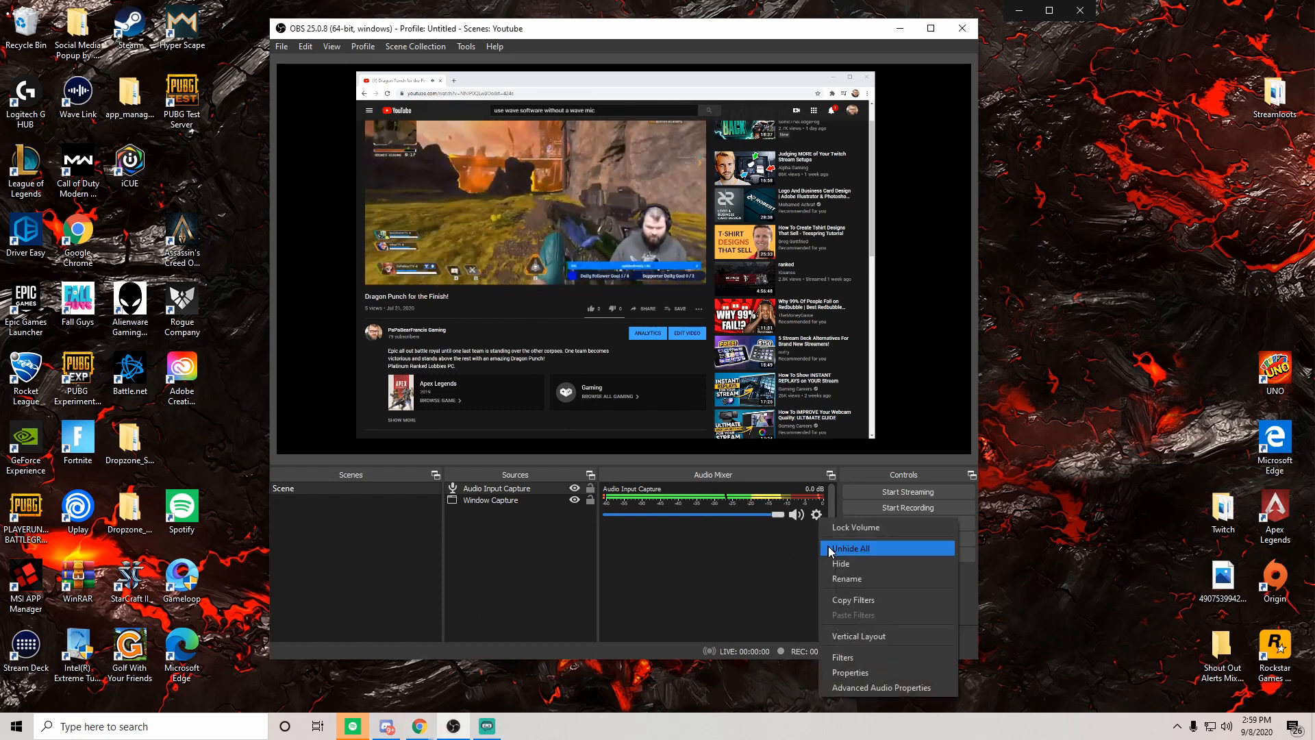
{"action": "left_click", "coordinate": [851, 661]}
{"action": "left_click", "coordinate": [345, 582]}
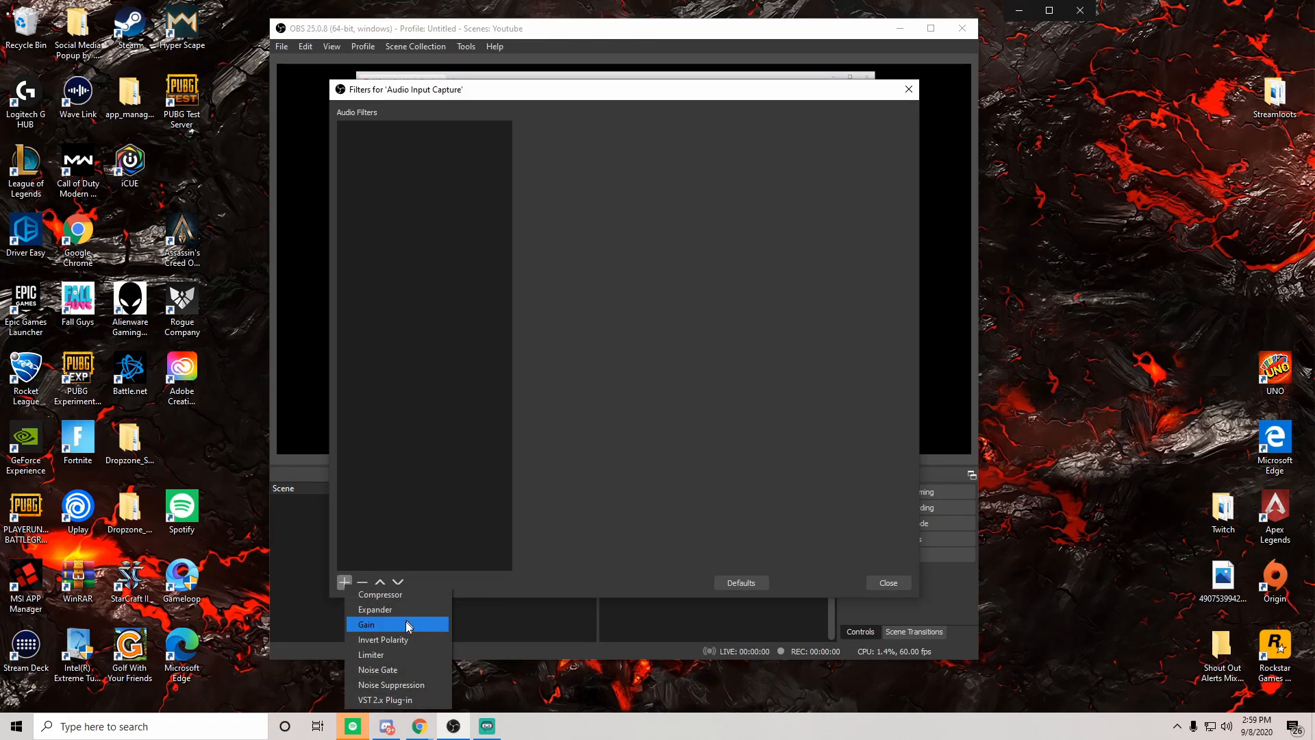
{"action": "left_click", "coordinate": [399, 684]}
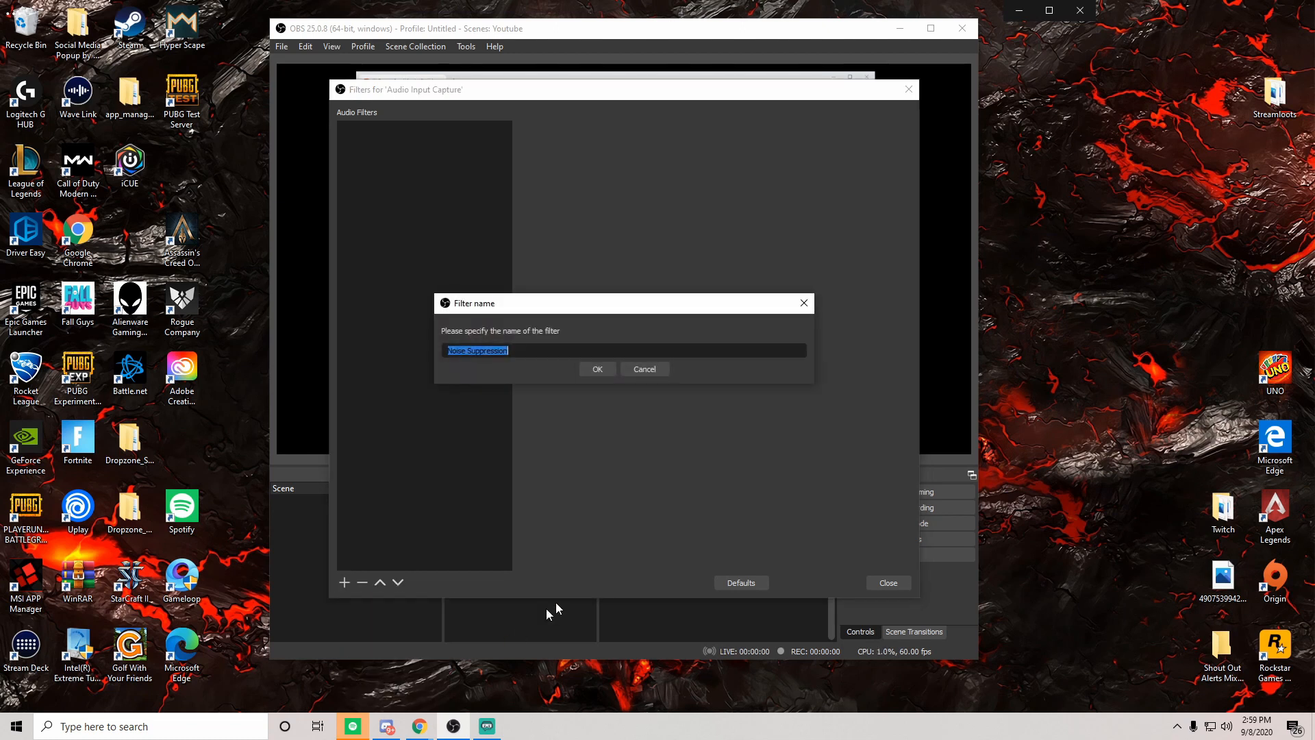
{"action": "left_click", "coordinate": [597, 369]}
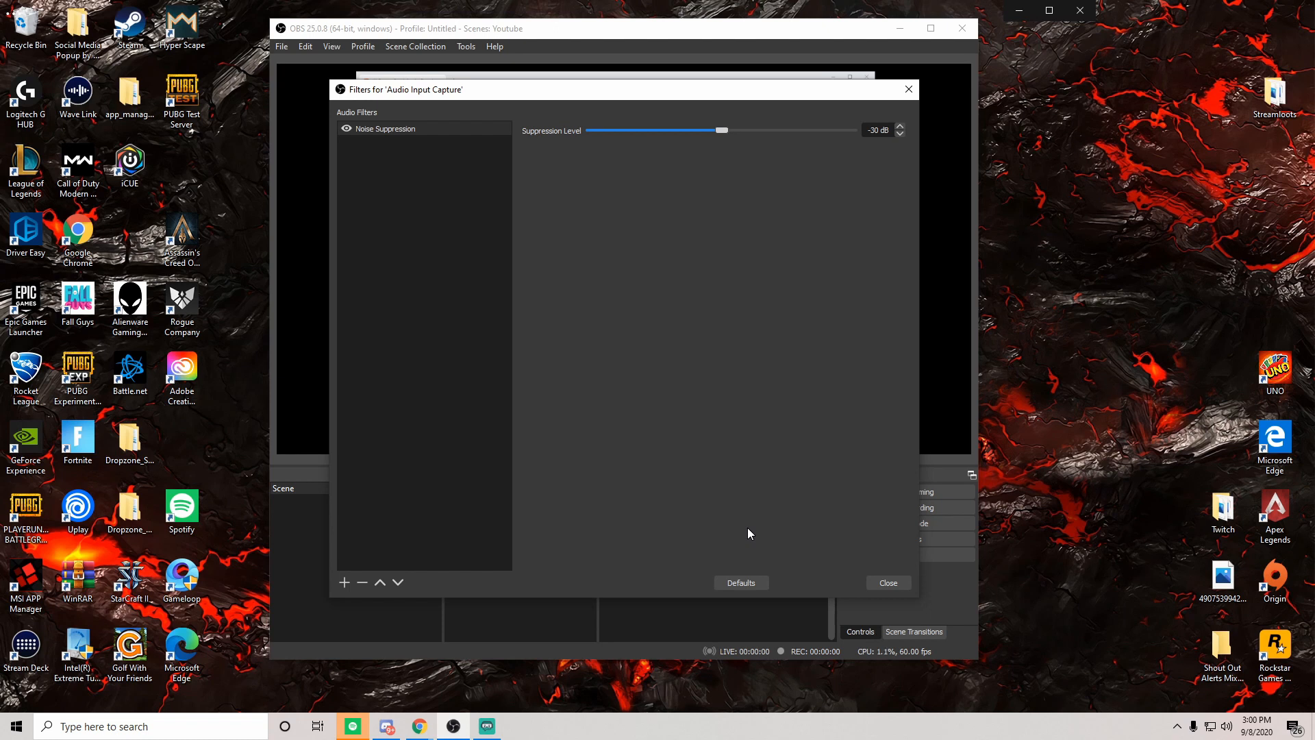
- Add a Noise Gate filter to the Audio Input Capture source under its default name
{"action": "left_click", "coordinate": [346, 583]}
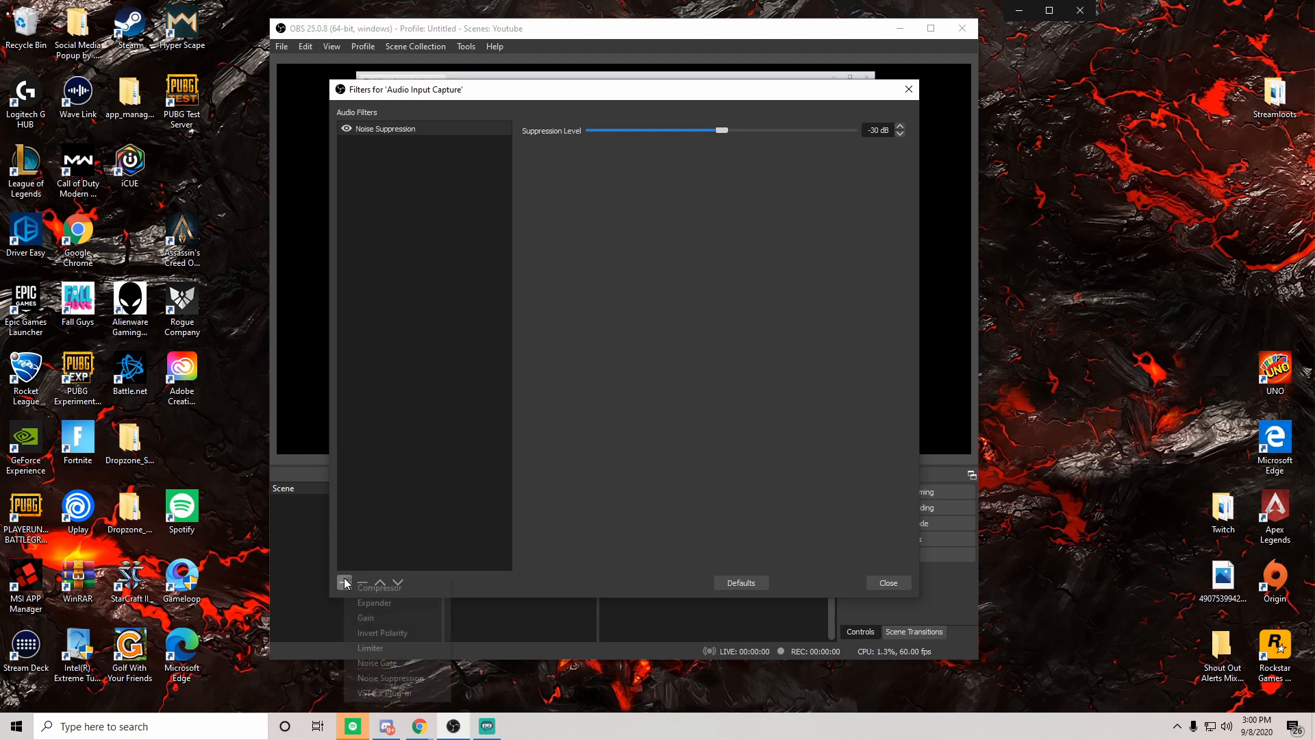
{"action": "left_click", "coordinate": [393, 663]}
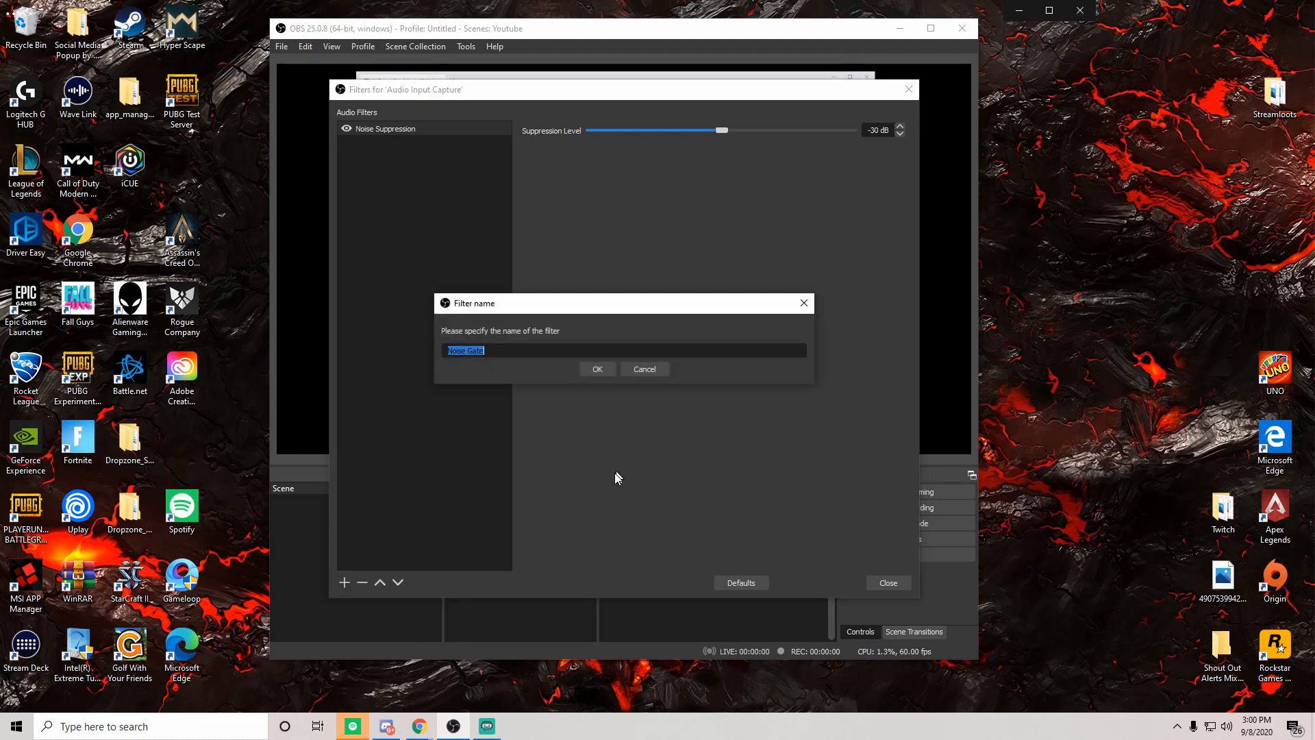
{"action": "left_click", "coordinate": [597, 369]}
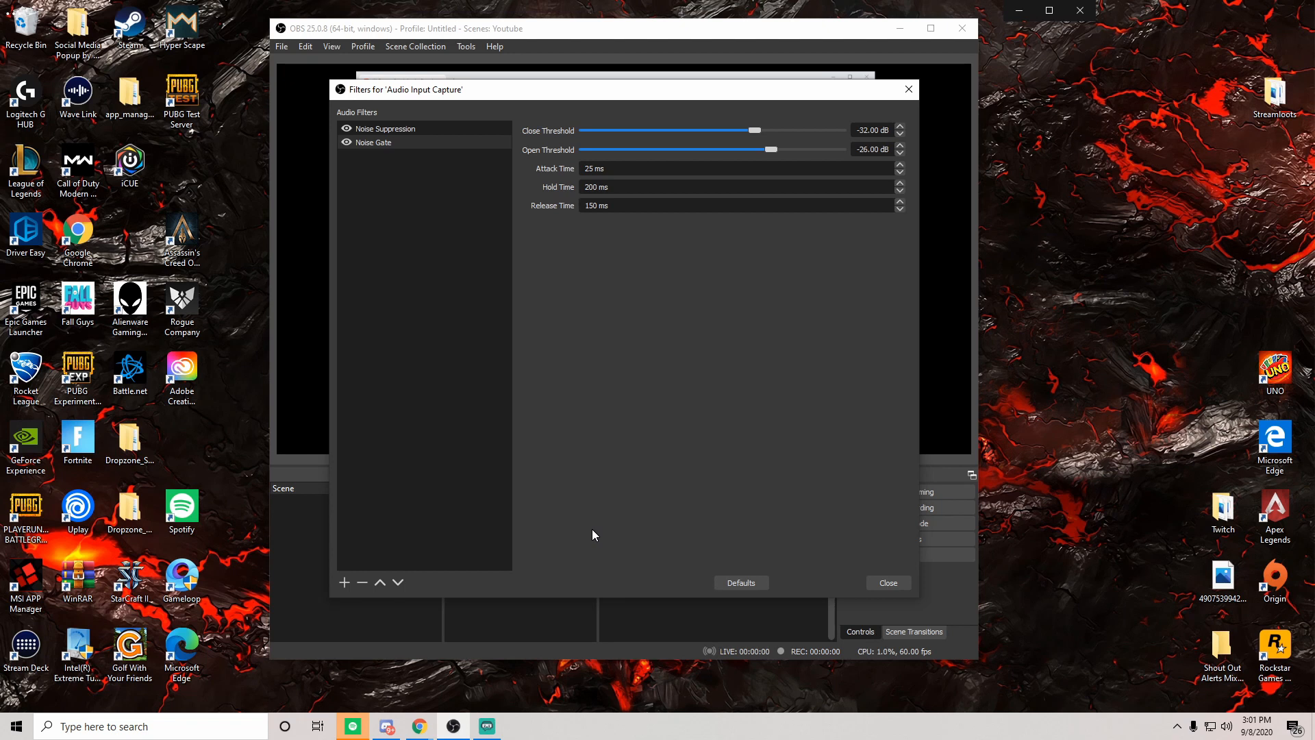
- Add a Compressor filter to the Audio Input Capture source under its default name
{"action": "left_click", "coordinate": [344, 583]}
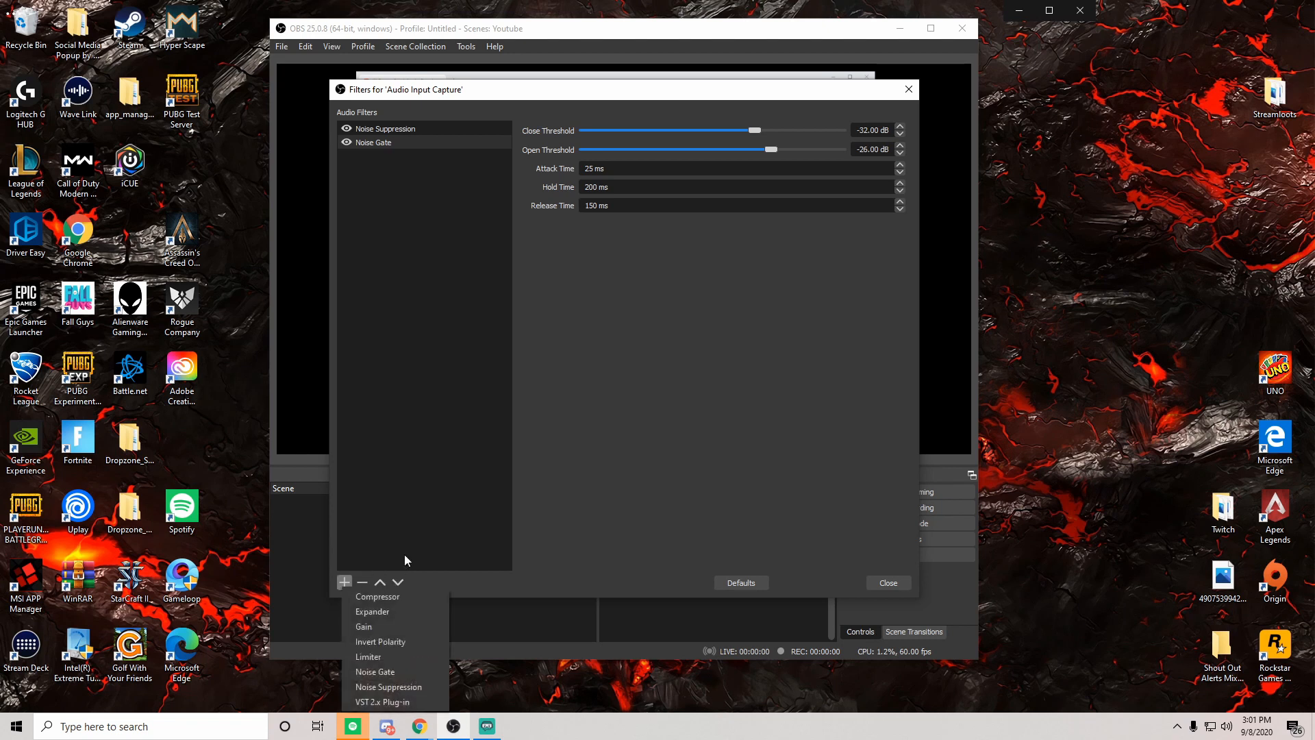
{"action": "left_click", "coordinate": [401, 594]}
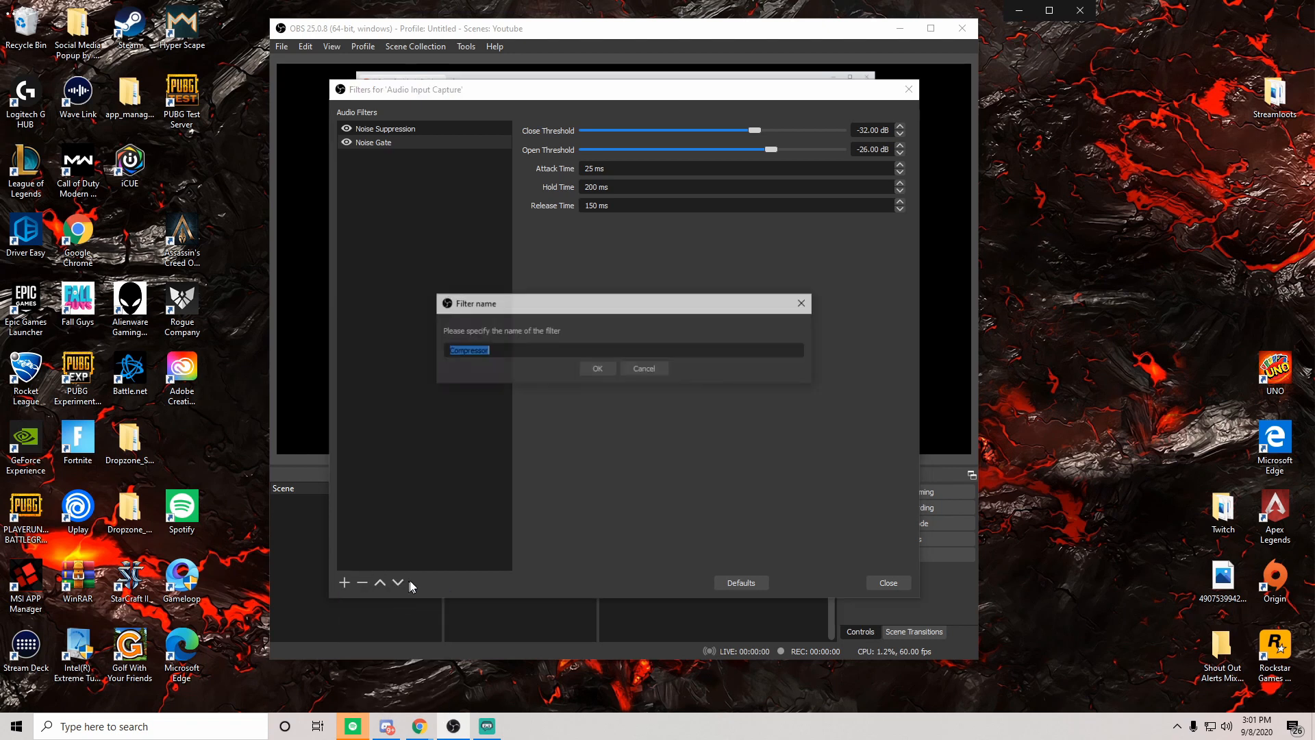
{"action": "left_click", "coordinate": [596, 370]}
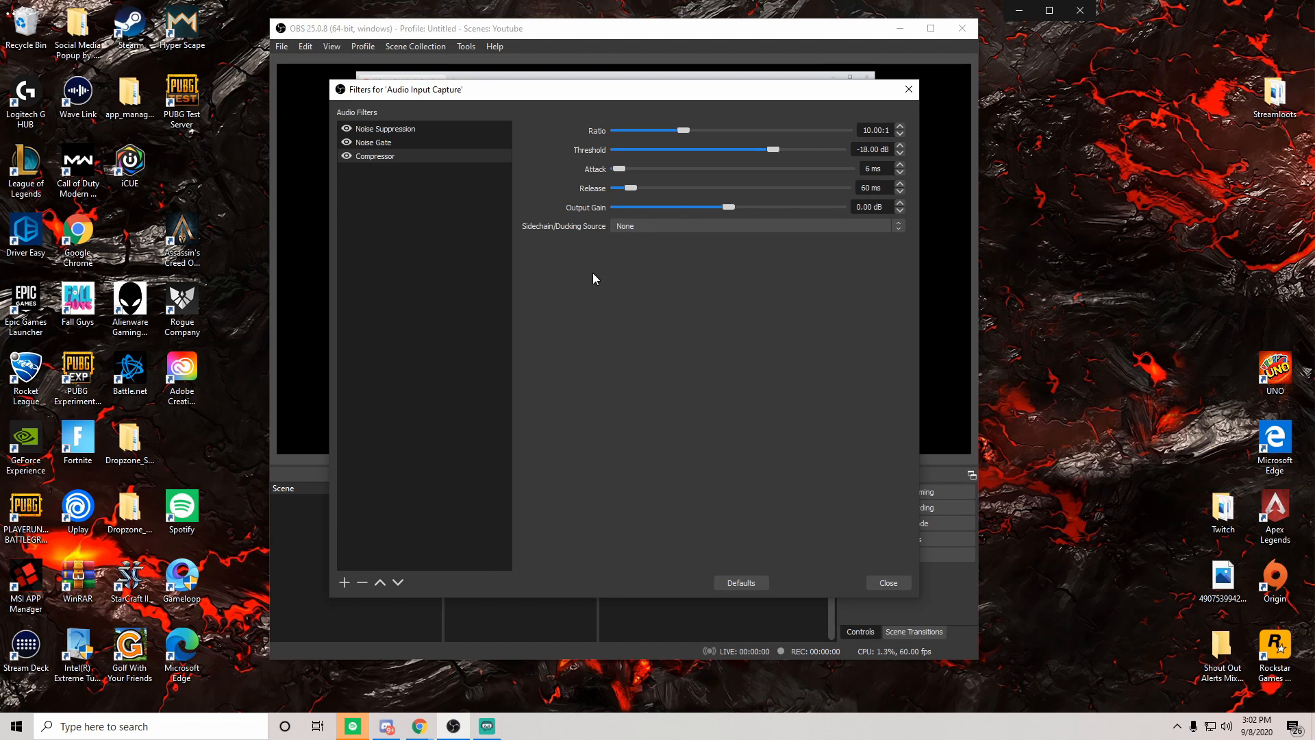
- Arrange the filters and main windows side by side and check the Compressor's Sidechain/Ducking Source options, keeping None
{"action": "left_click_drag", "start_coordinate": [490, 91], "coordinate": [1002, 117]}
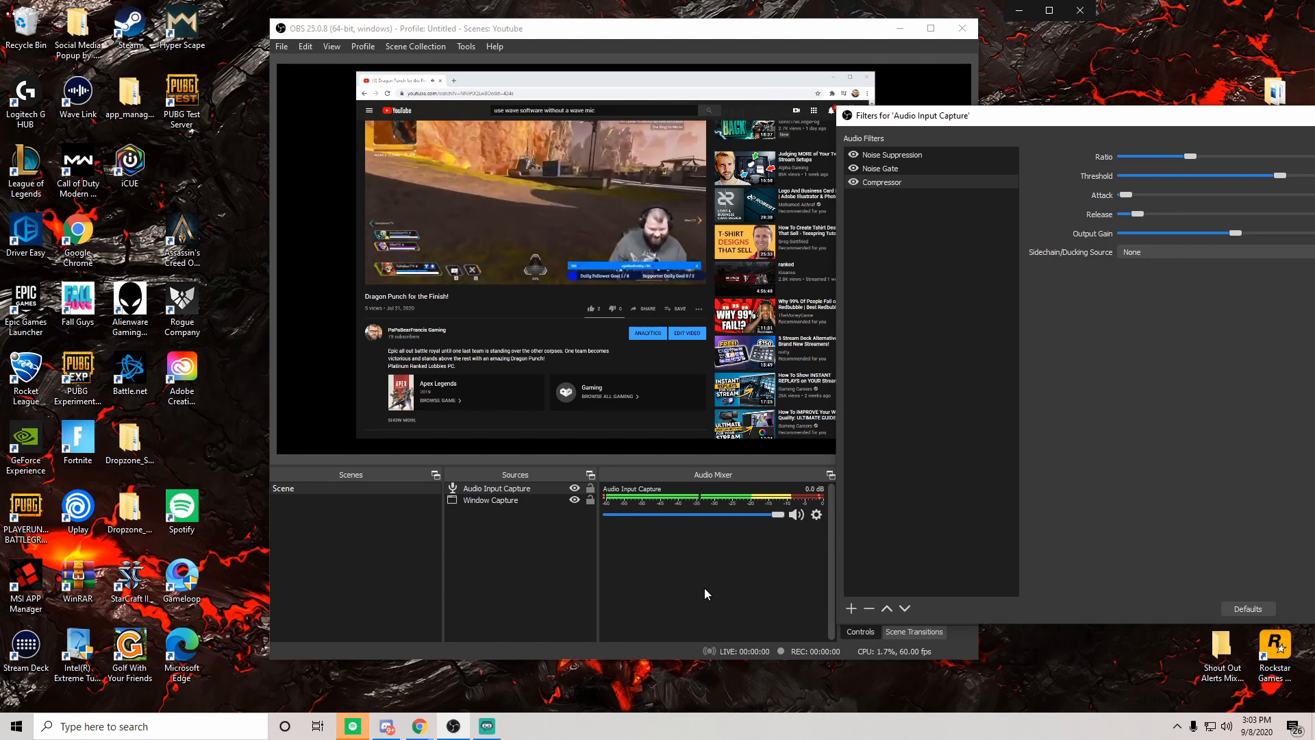
{"action": "left_click_drag", "start_coordinate": [620, 33], "coordinate": [438, 22]}
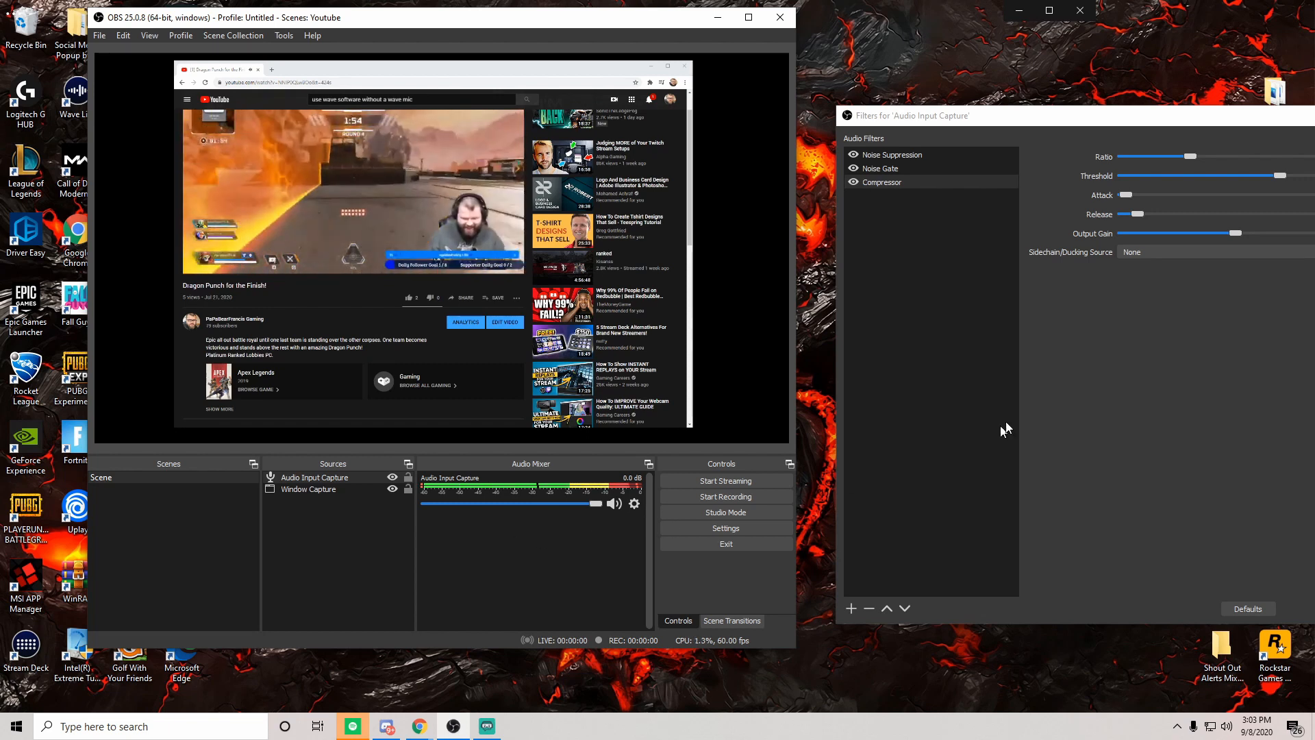
{"action": "left_click", "coordinate": [1144, 247]}
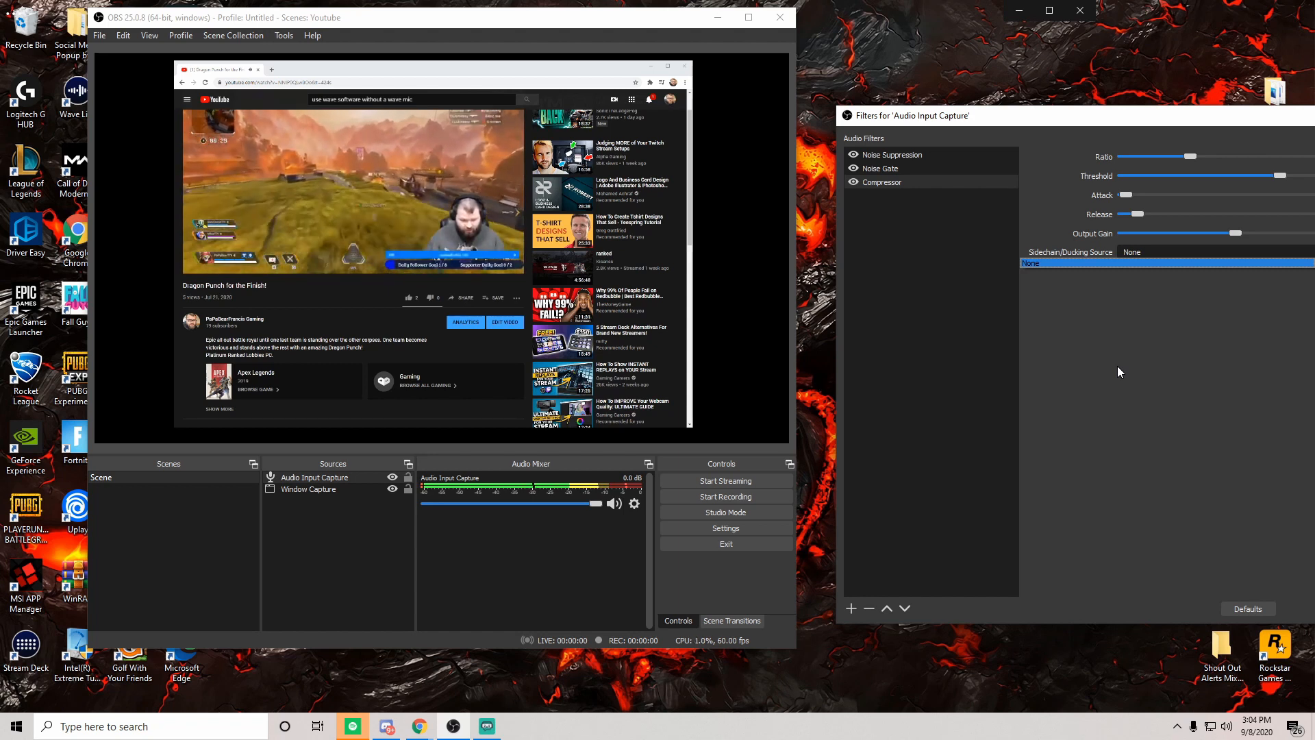
{"action": "left_click", "coordinate": [1108, 261]}
- Add a Limiter filter to the Audio Input Capture source under its default name and close the filters window
{"action": "left_click_drag", "start_coordinate": [994, 118], "coordinate": [734, 70]}
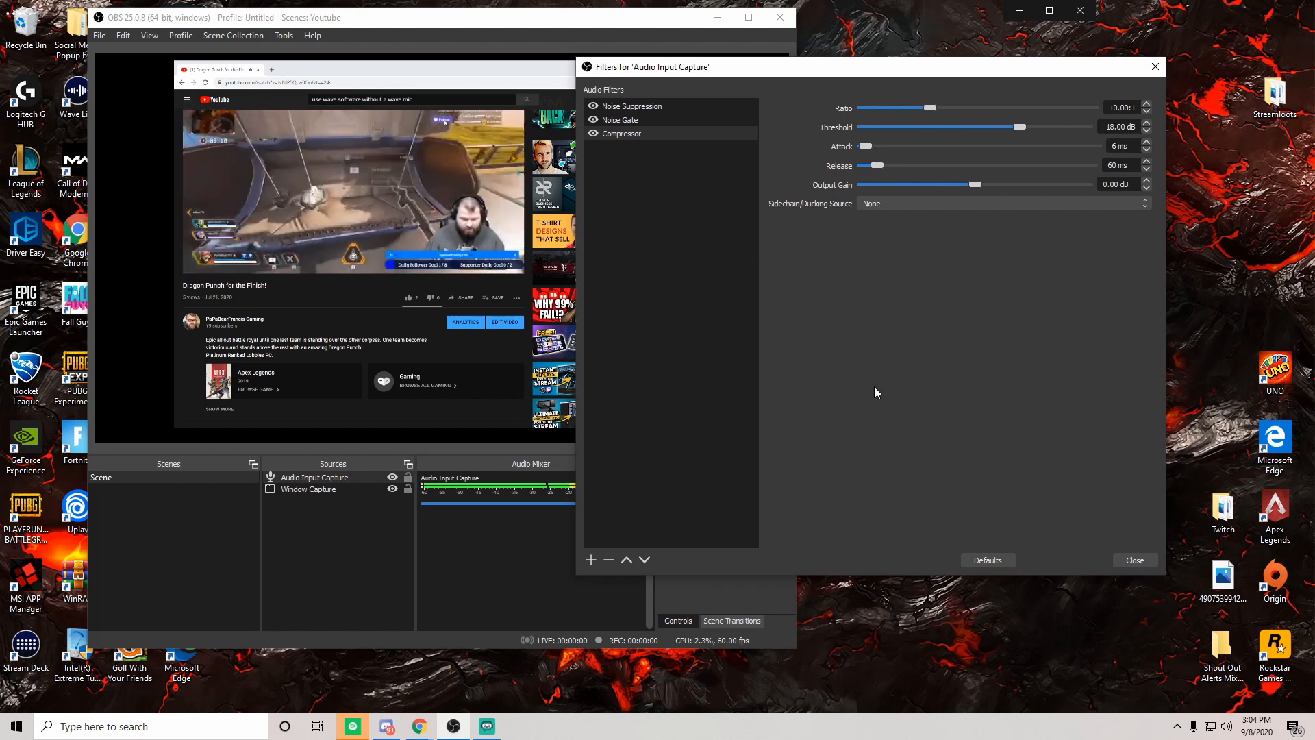
{"action": "left_click", "coordinate": [594, 562]}
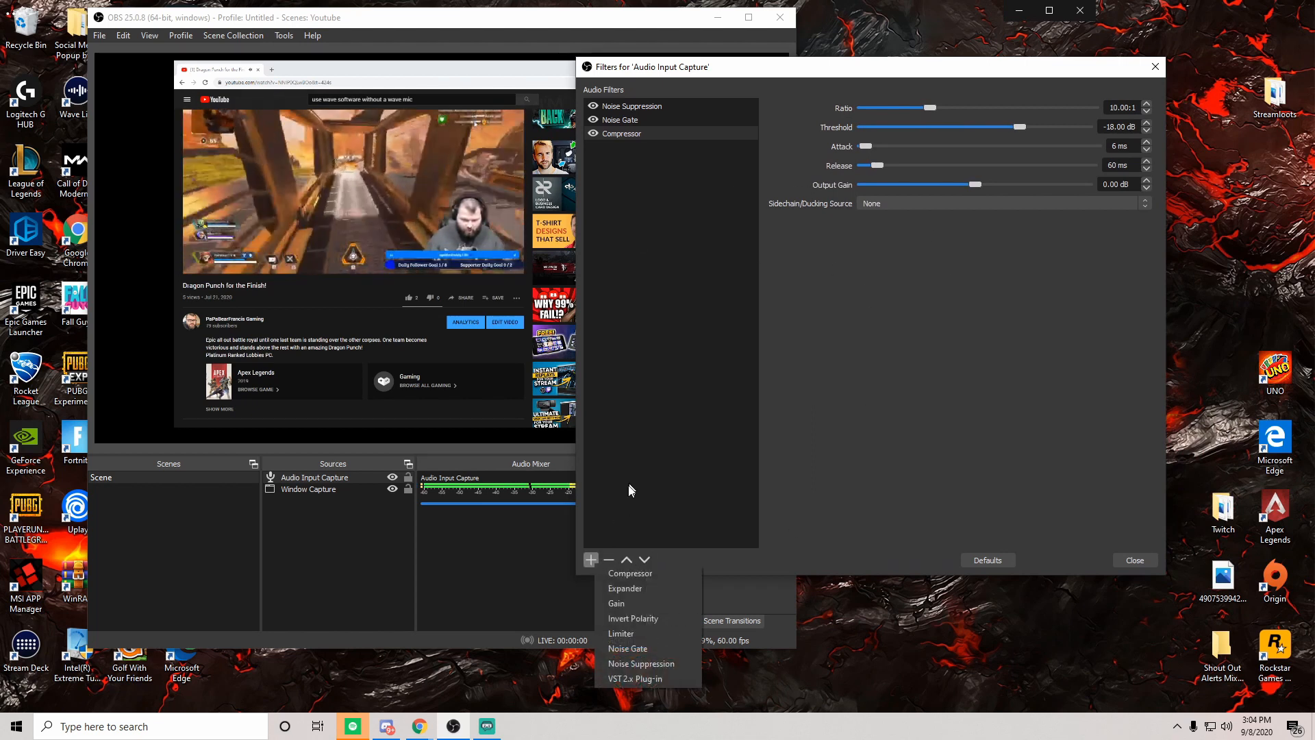
{"action": "left_click", "coordinate": [632, 633]}
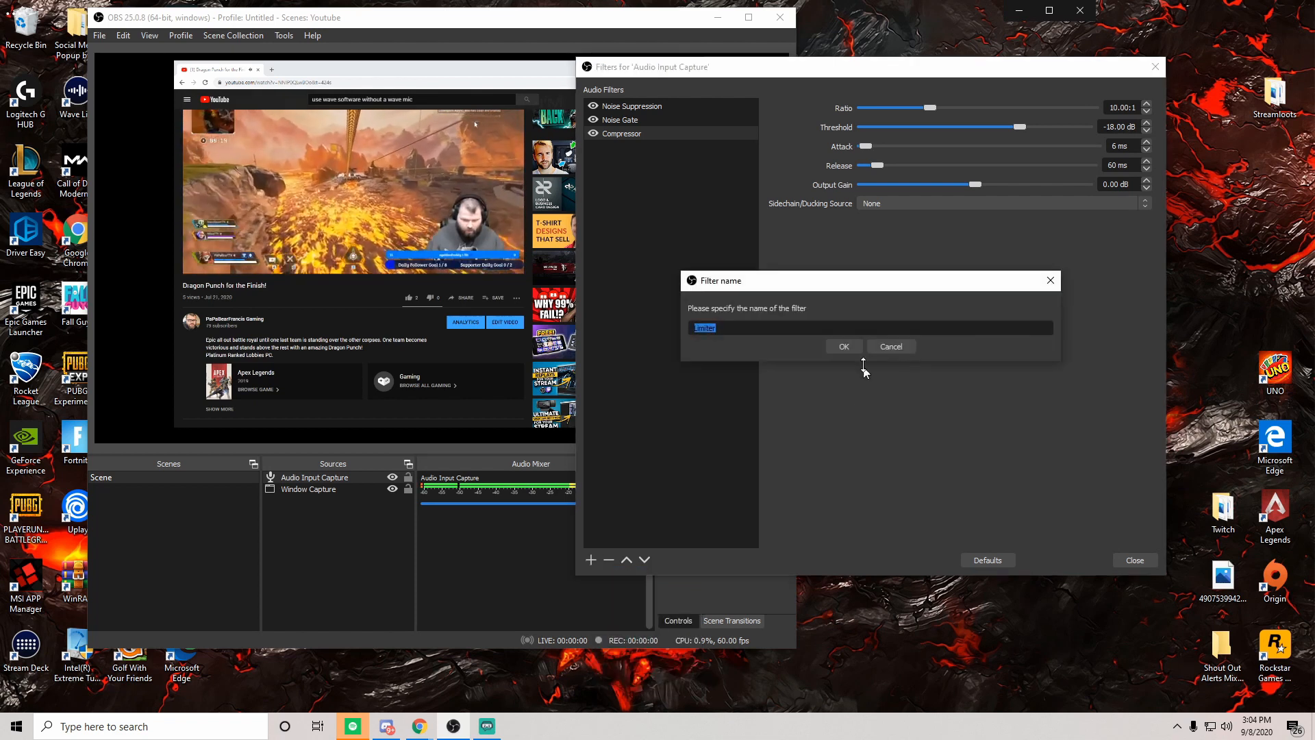
{"action": "left_click", "coordinate": [843, 346]}
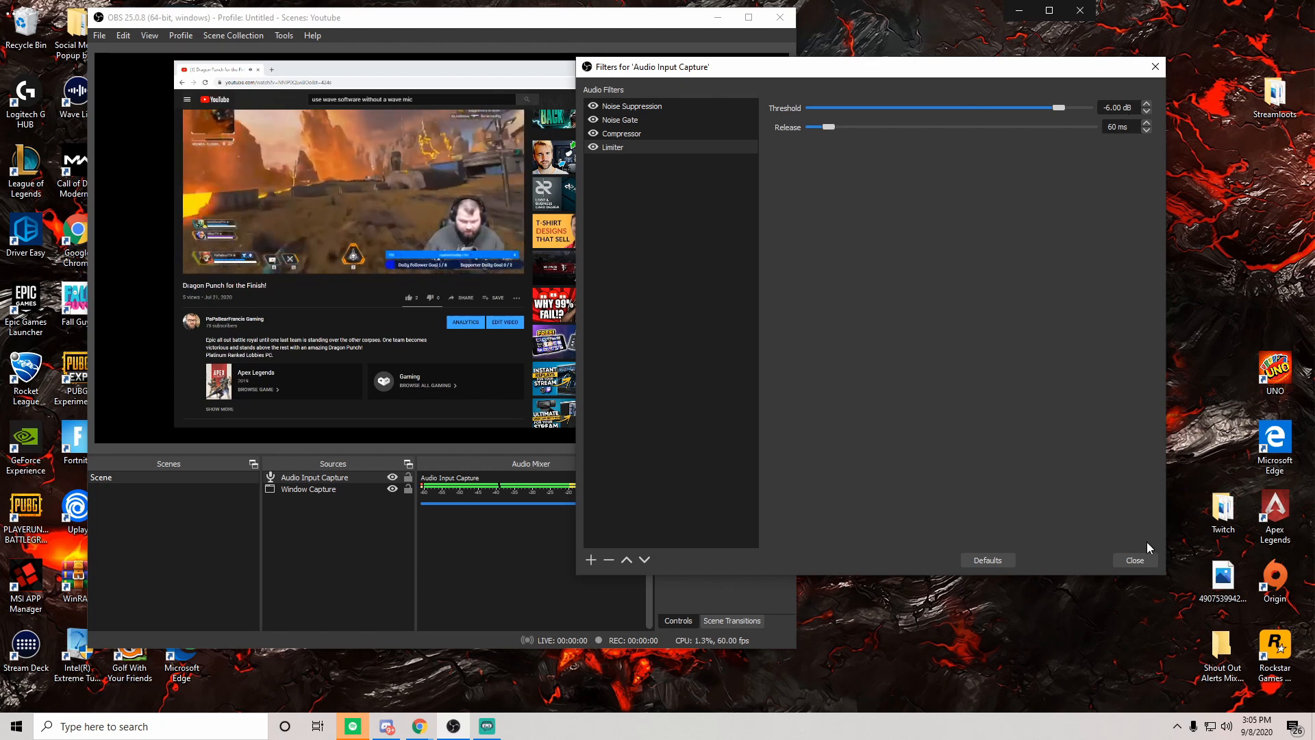
{"action": "left_click", "coordinate": [1135, 560]}
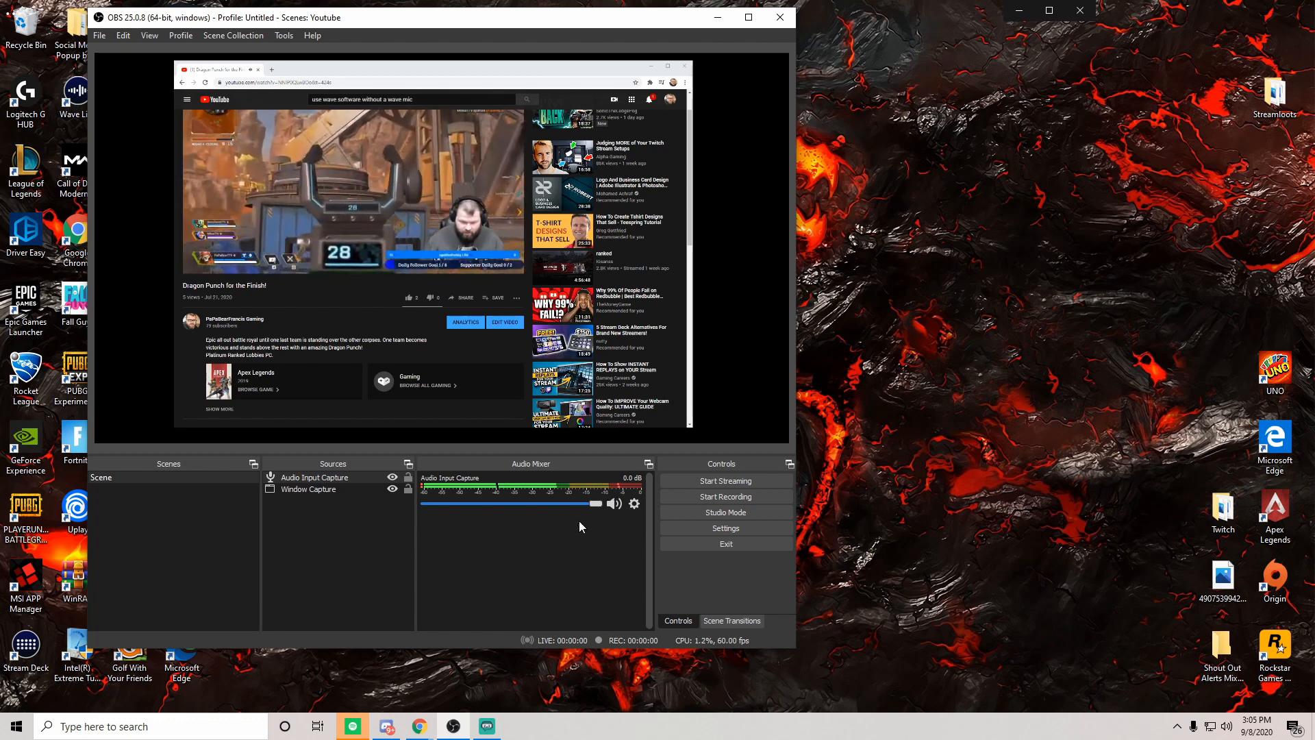
- Set the Limiter filter's threshold on Audio Input Capture to -9.10 dB and close the filters window
{"action": "left_click", "coordinate": [634, 503]}
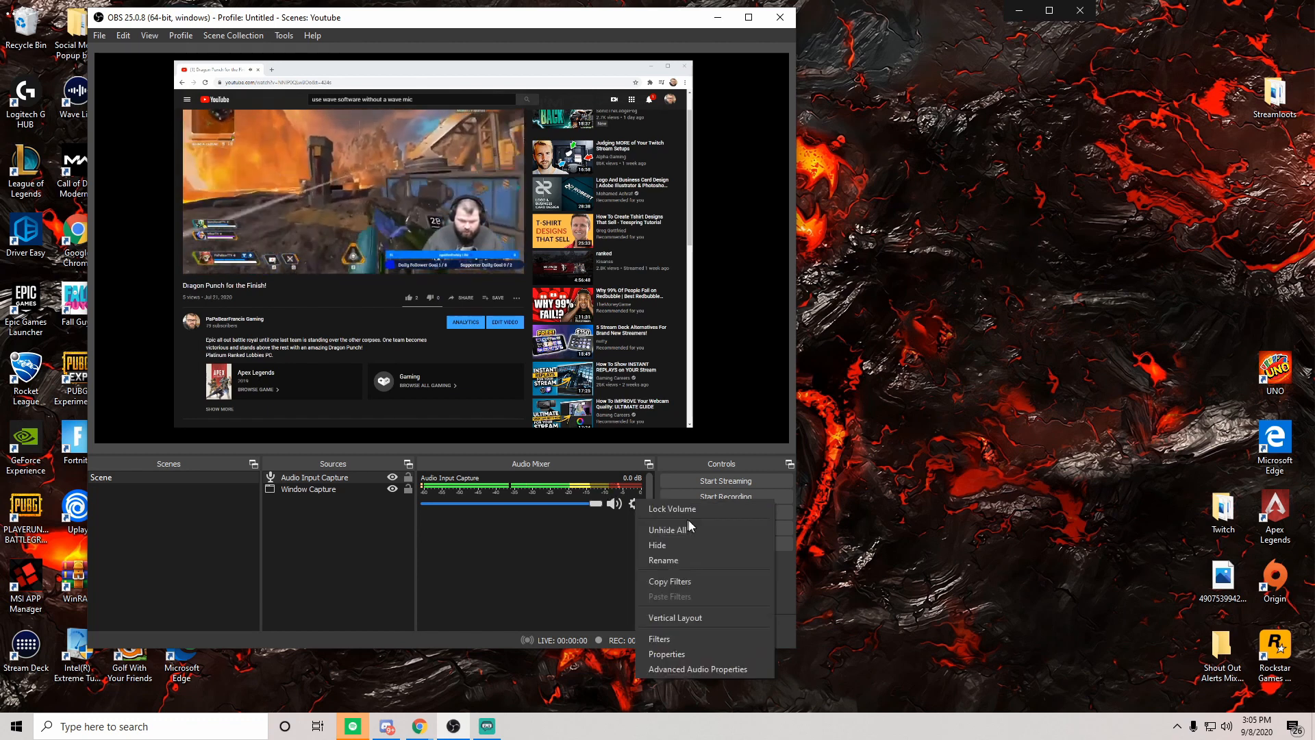
{"action": "left_click", "coordinate": [666, 639]}
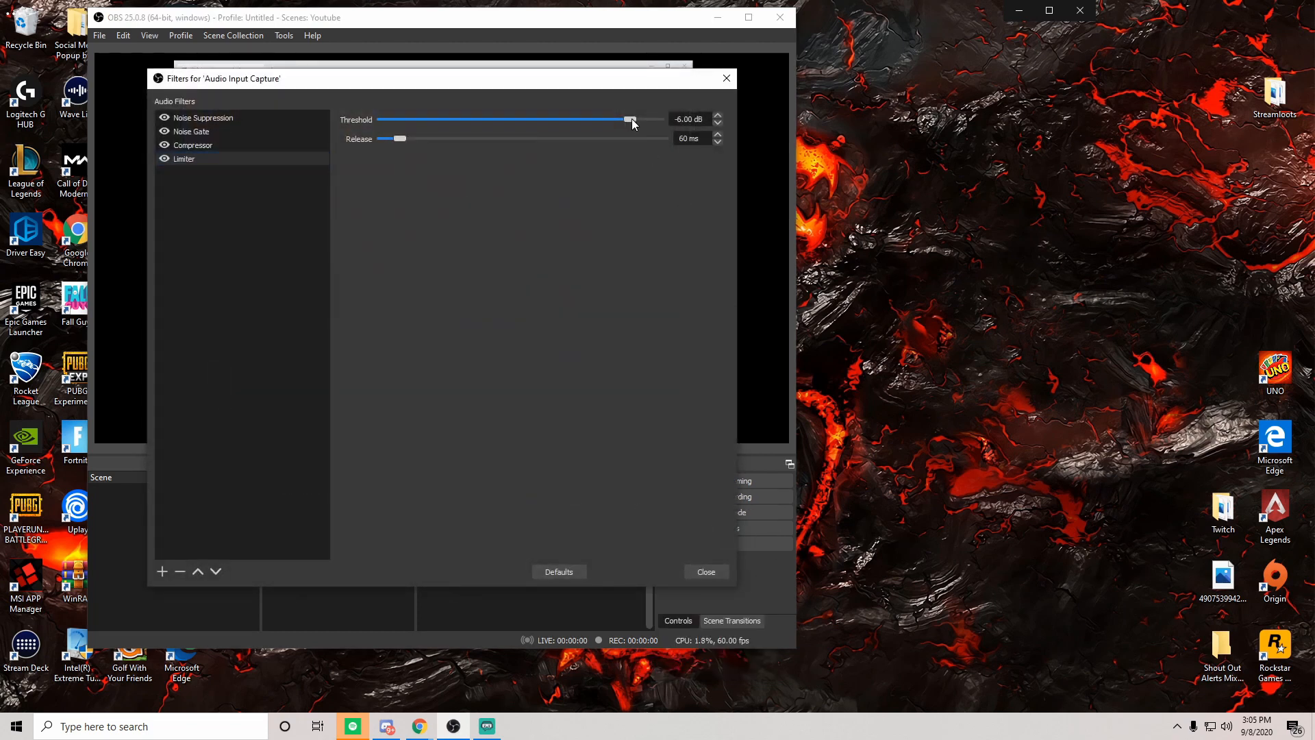
{"action": "left_click_drag", "start_coordinate": [631, 121], "coordinate": [619, 123]}
{"action": "left_click", "coordinate": [706, 574]}
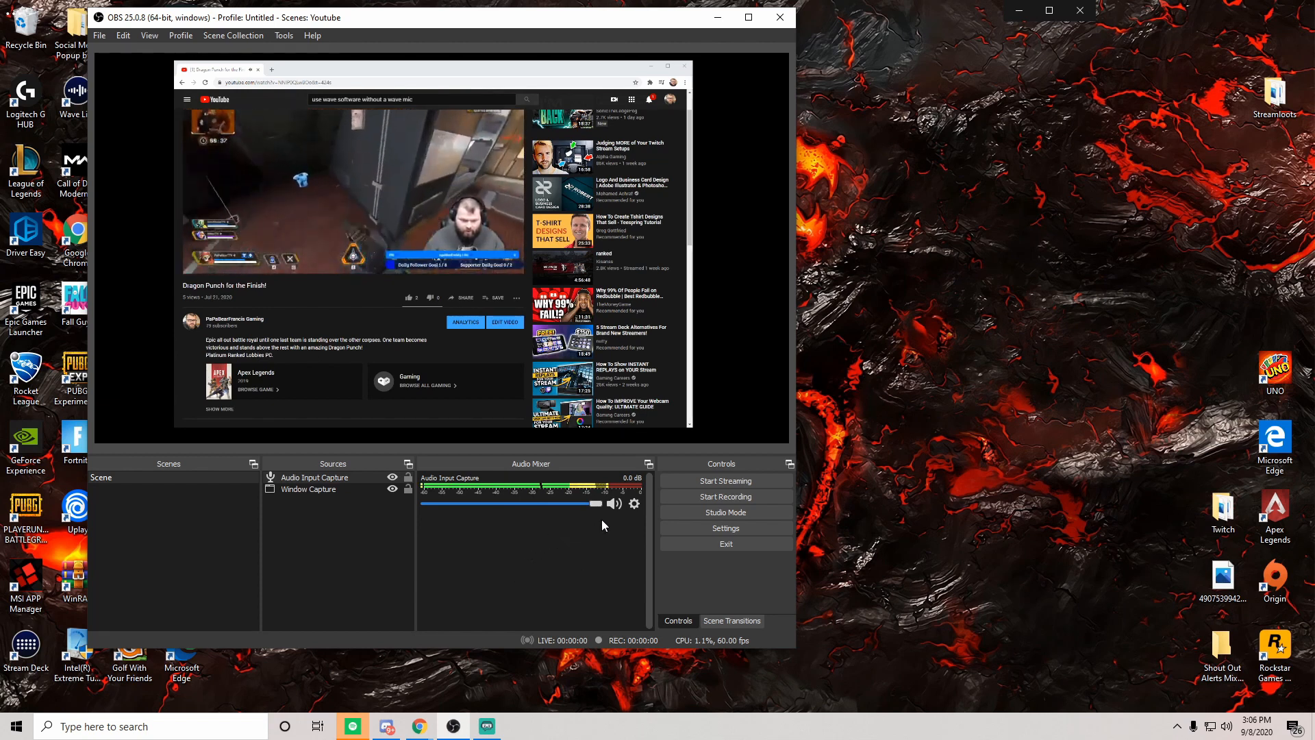
- Review the settings of all four Audio Input Capture filters, ending with the Compressor, and close the filters window
{"action": "left_click", "coordinate": [635, 504]}
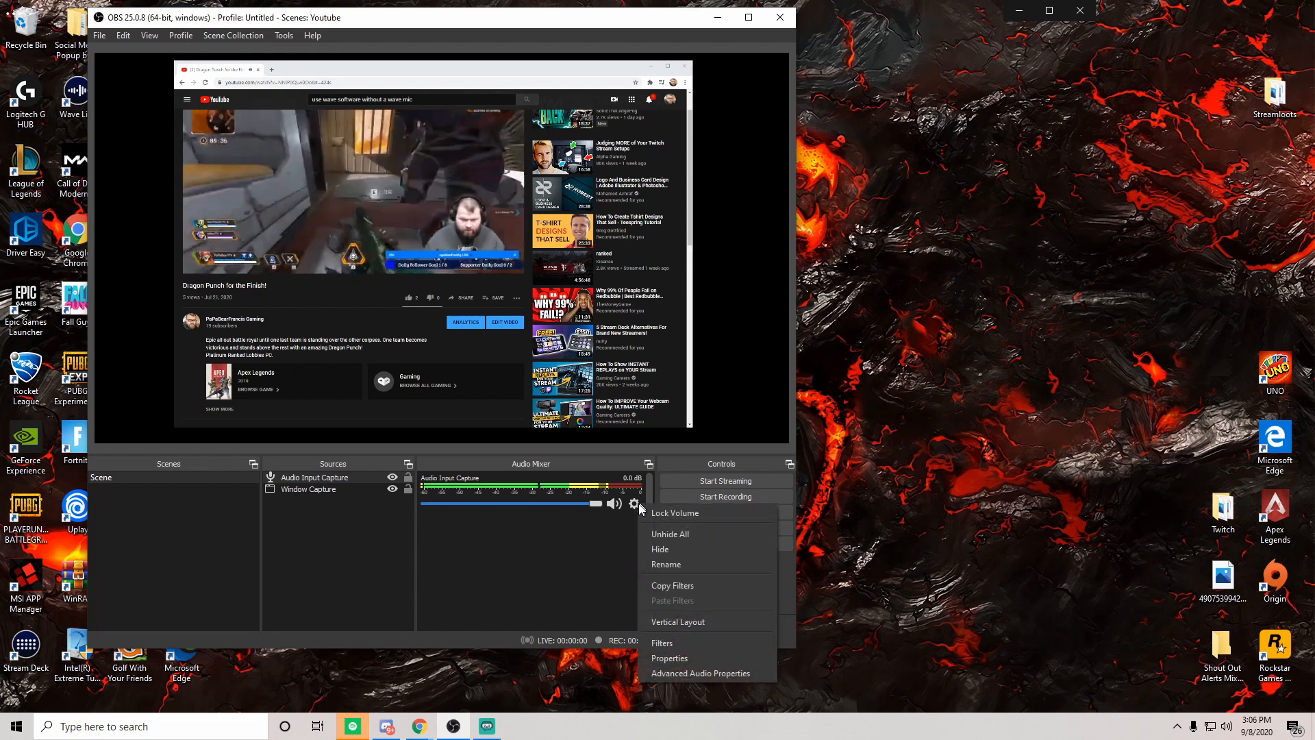
{"action": "left_click", "coordinate": [671, 647]}
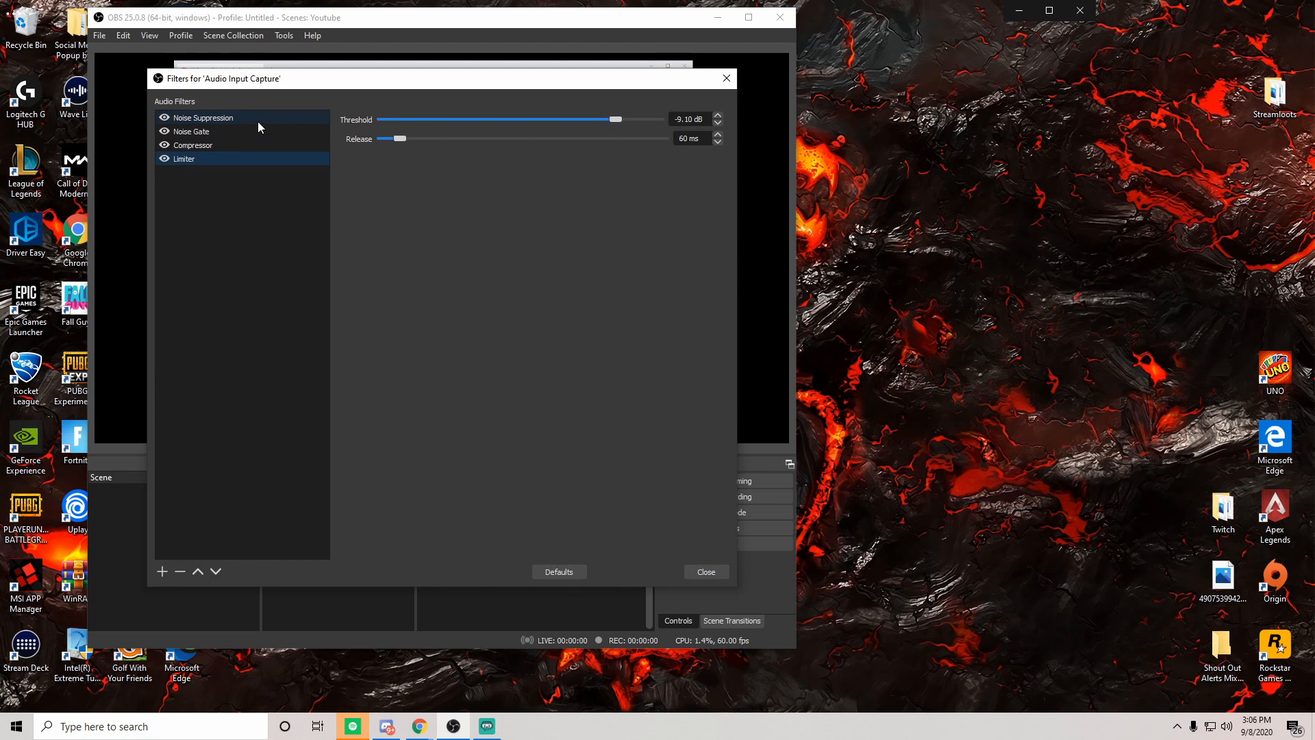
{"action": "left_click", "coordinate": [239, 120]}
{"action": "left_click", "coordinate": [213, 132]}
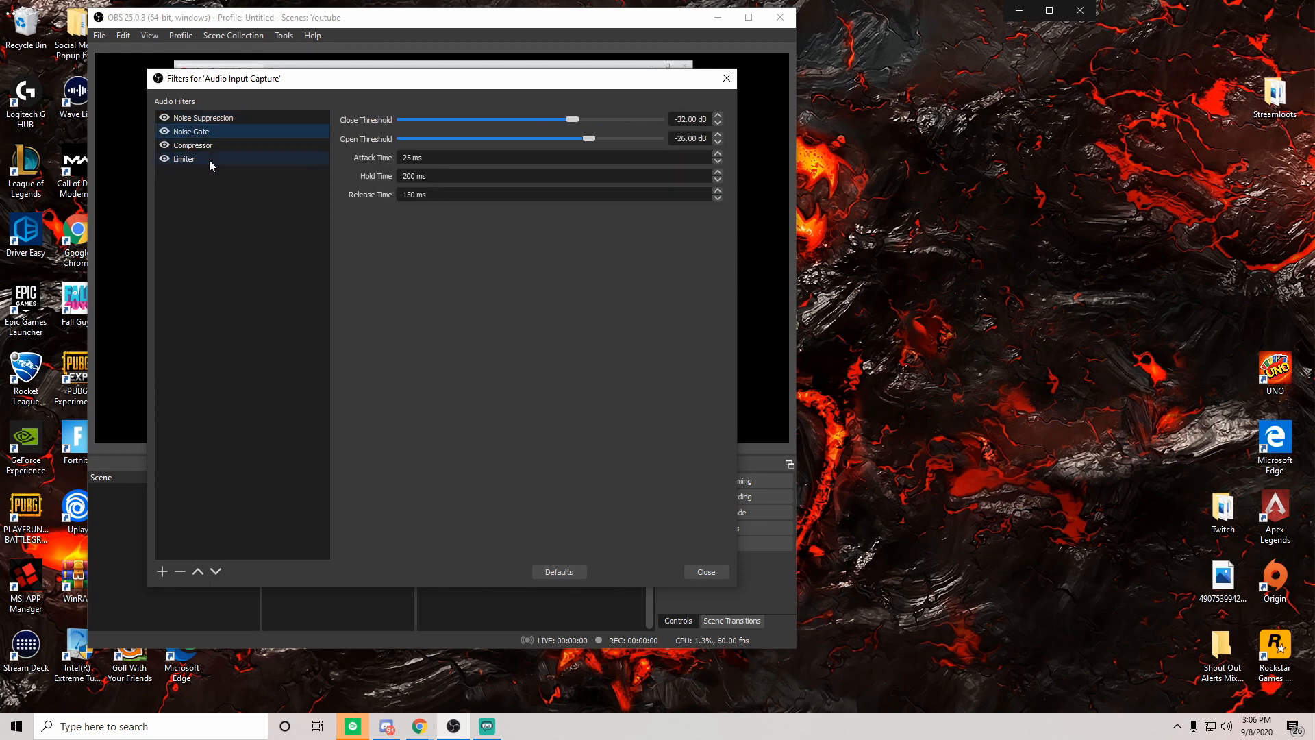
{"action": "left_click", "coordinate": [204, 146]}
{"action": "left_click", "coordinate": [202, 160]}
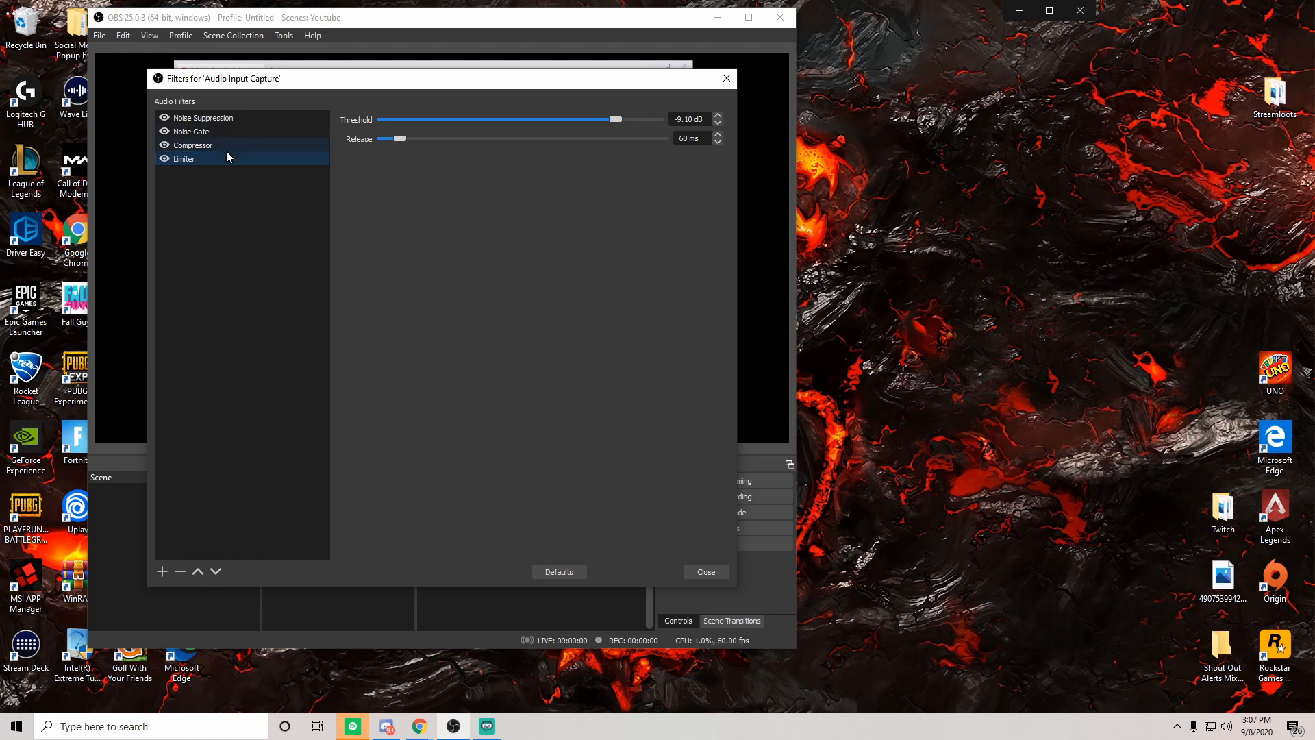
{"action": "left_click", "coordinate": [224, 146]}
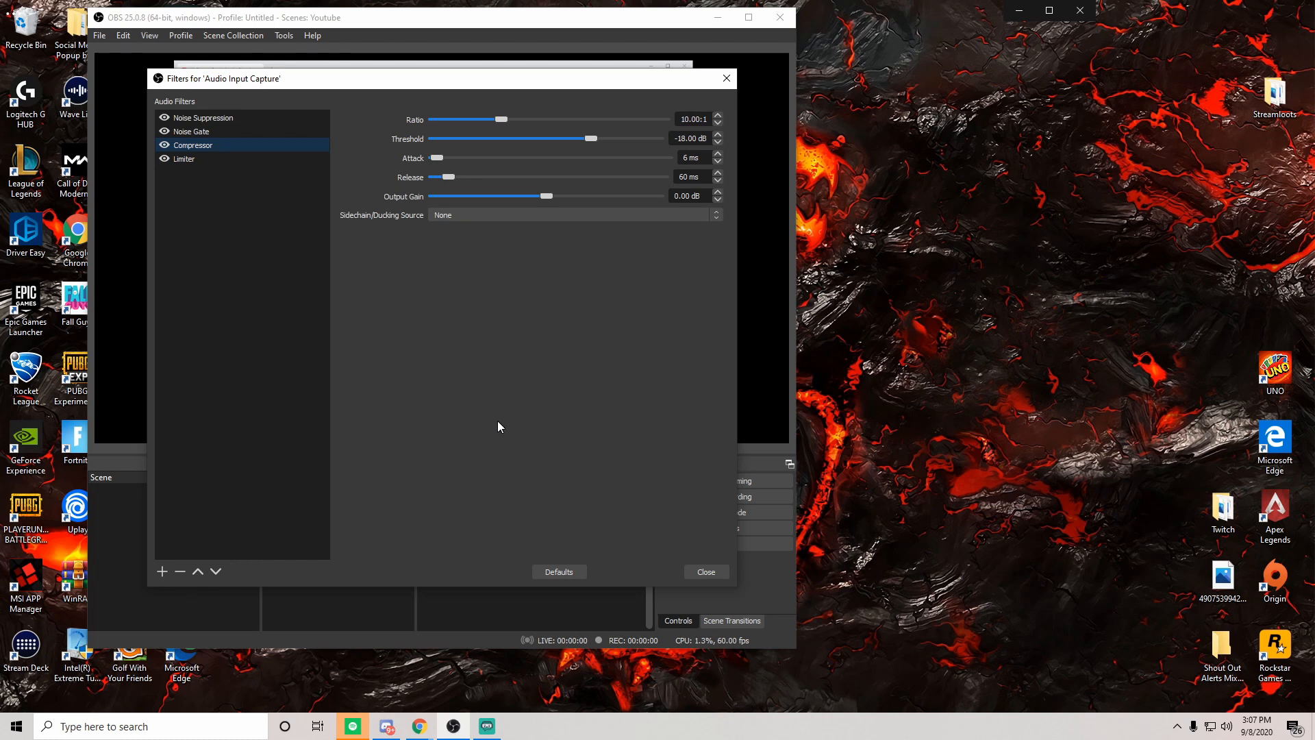
{"action": "left_click", "coordinate": [706, 572]}
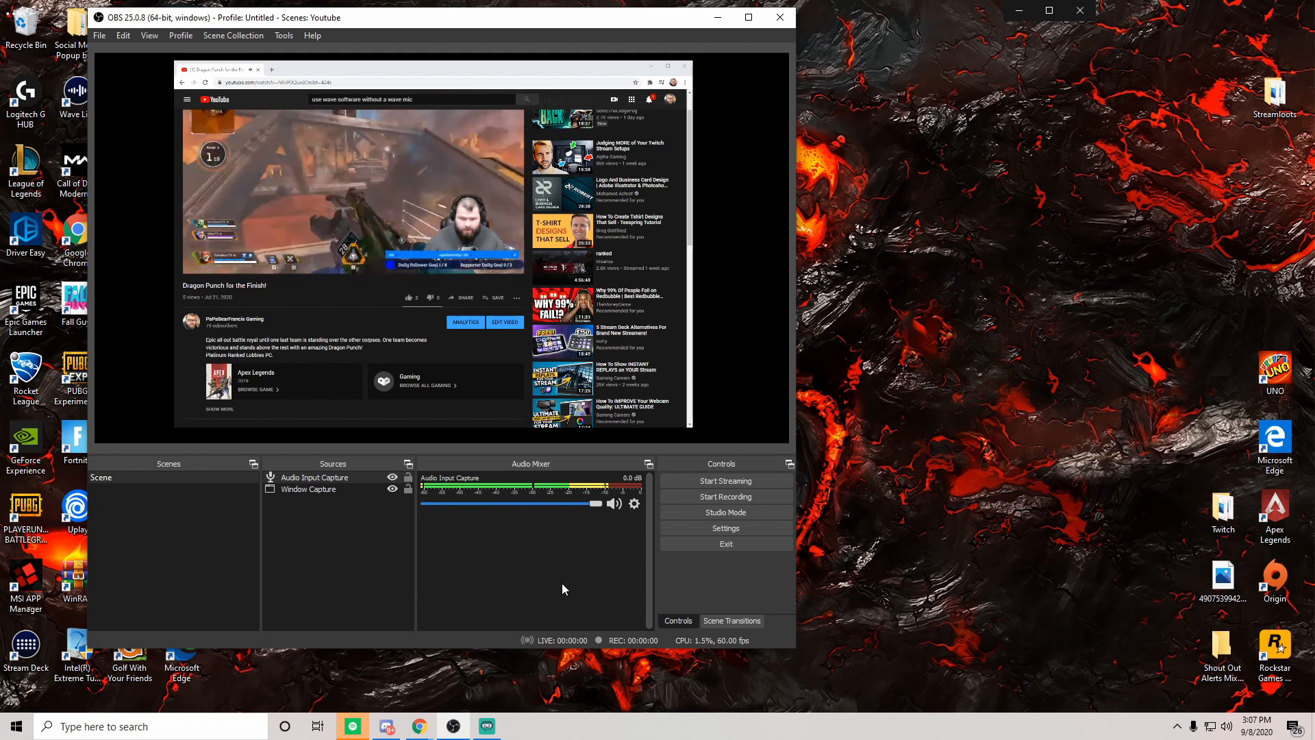
- Recheck the Noise Gate, Noise Suppression and Compressor settings of Audio Input Capture, closing the filters window when finished
{"action": "left_click", "coordinate": [633, 504]}
{"action": "left_click", "coordinate": [679, 640]}
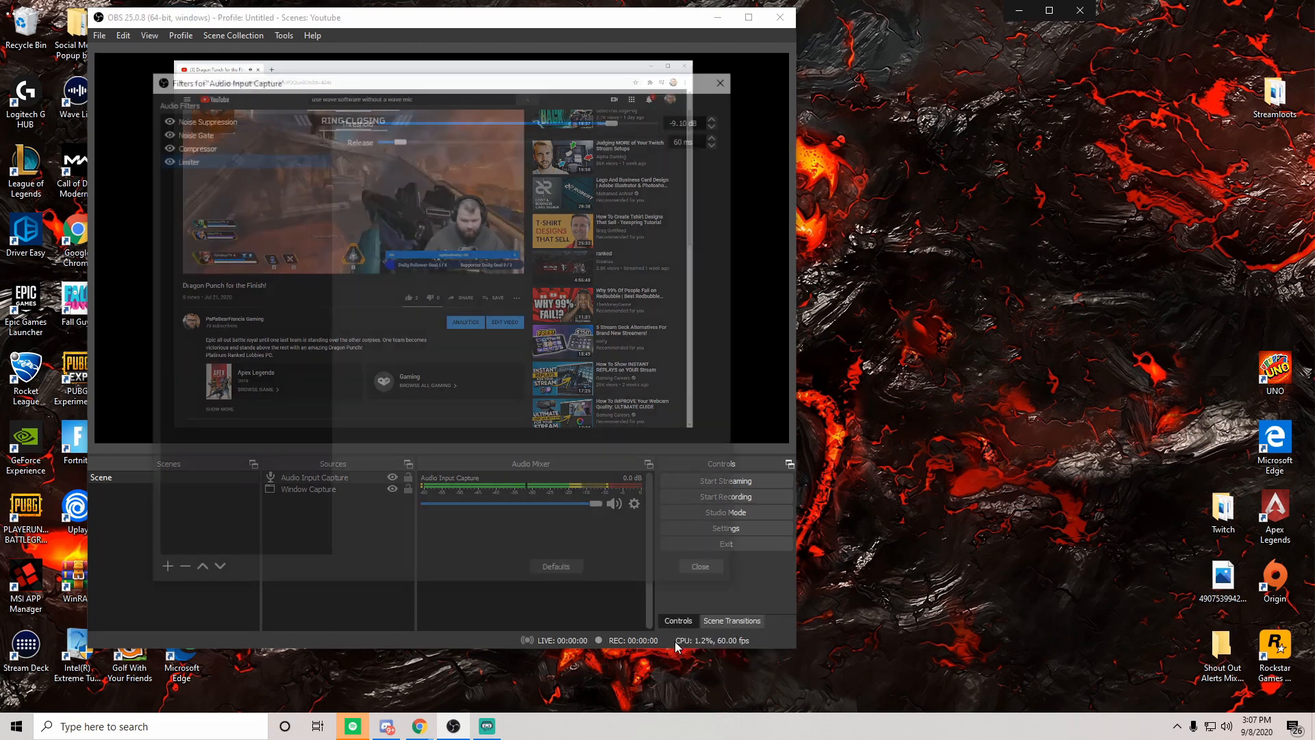
{"action": "left_click", "coordinate": [205, 133]}
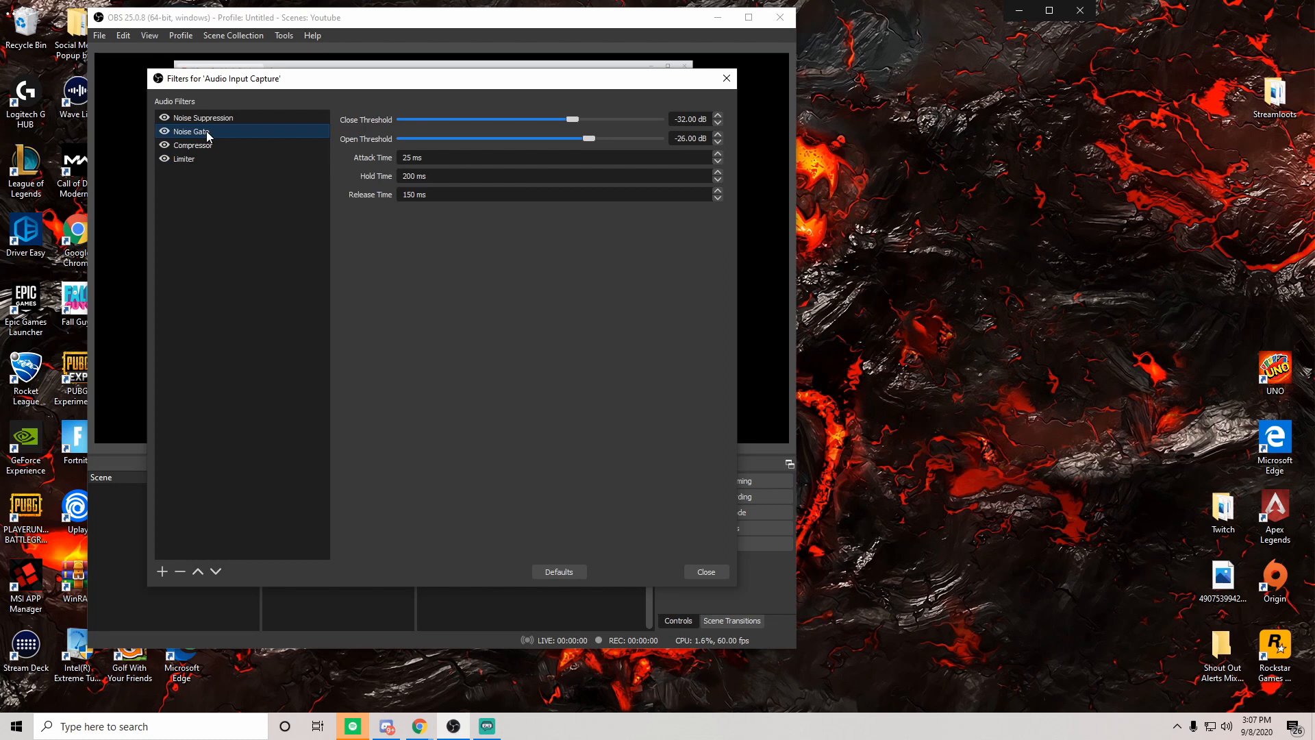
{"action": "left_click", "coordinate": [217, 121]}
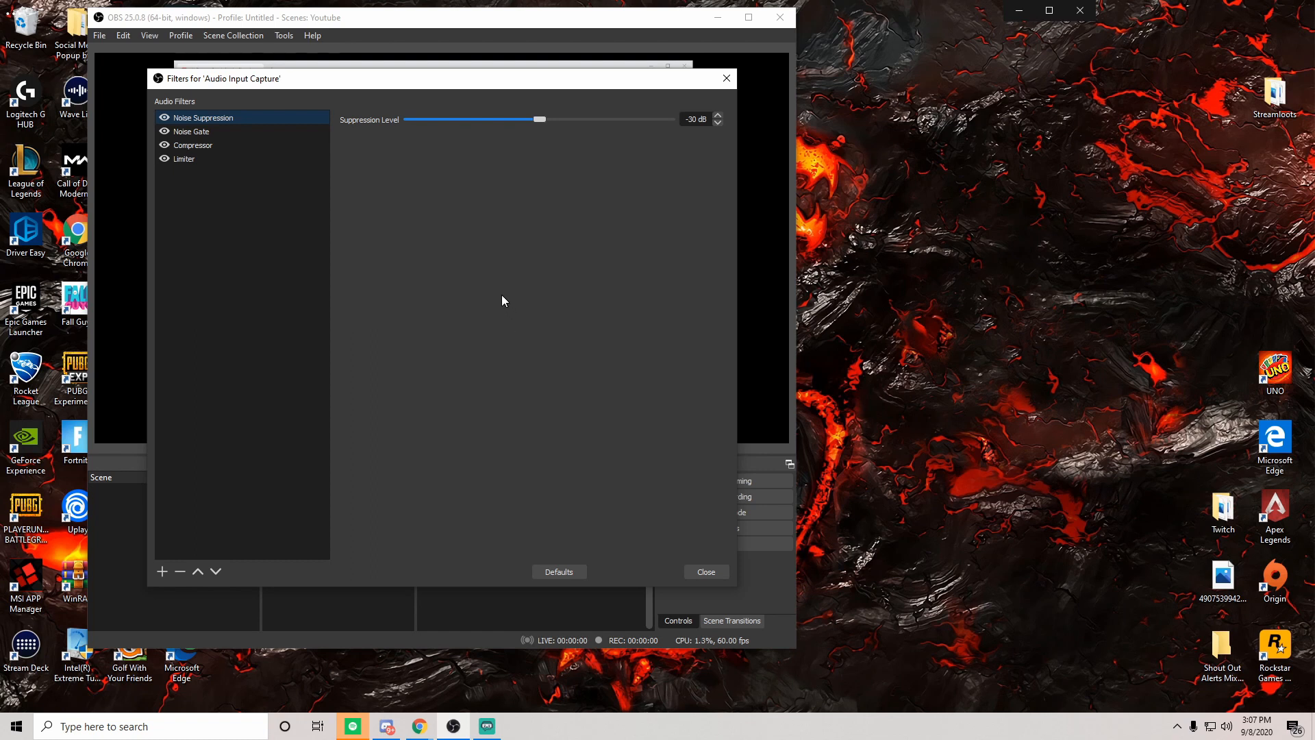
{"action": "left_click", "coordinate": [201, 146]}
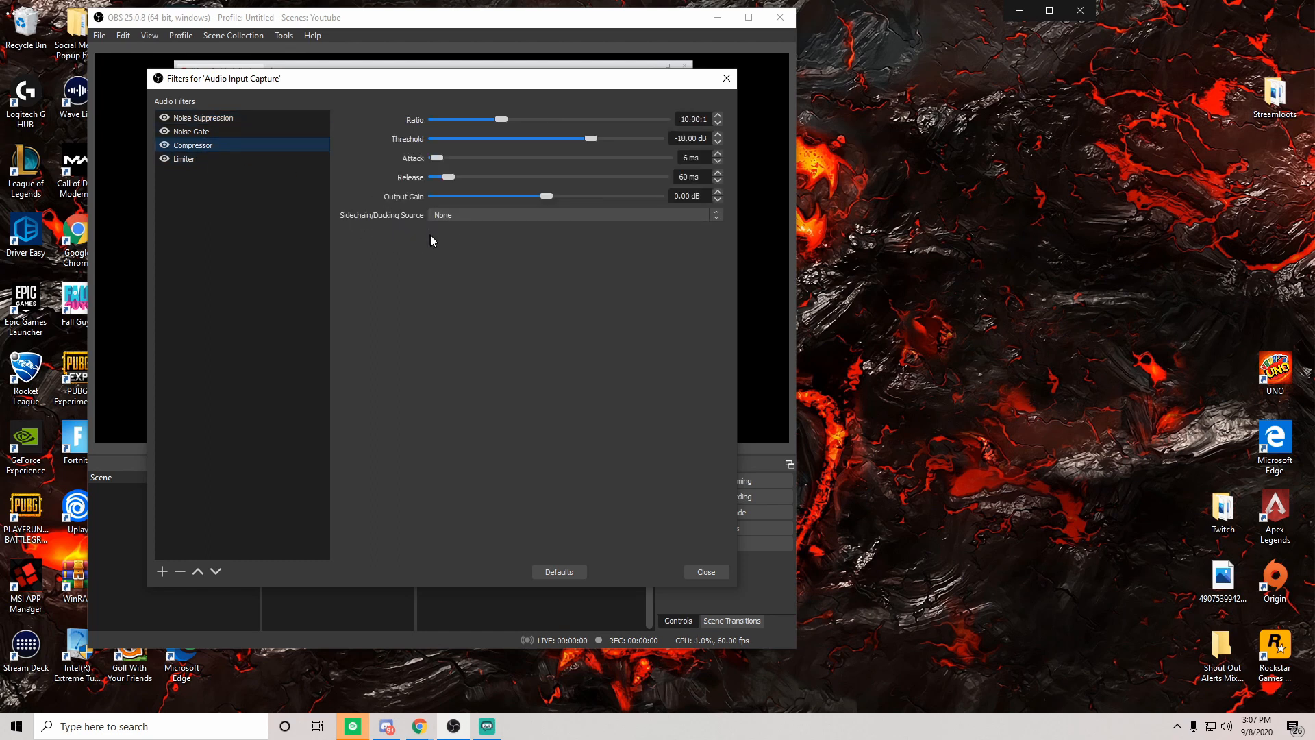
{"action": "left_click", "coordinate": [692, 572]}
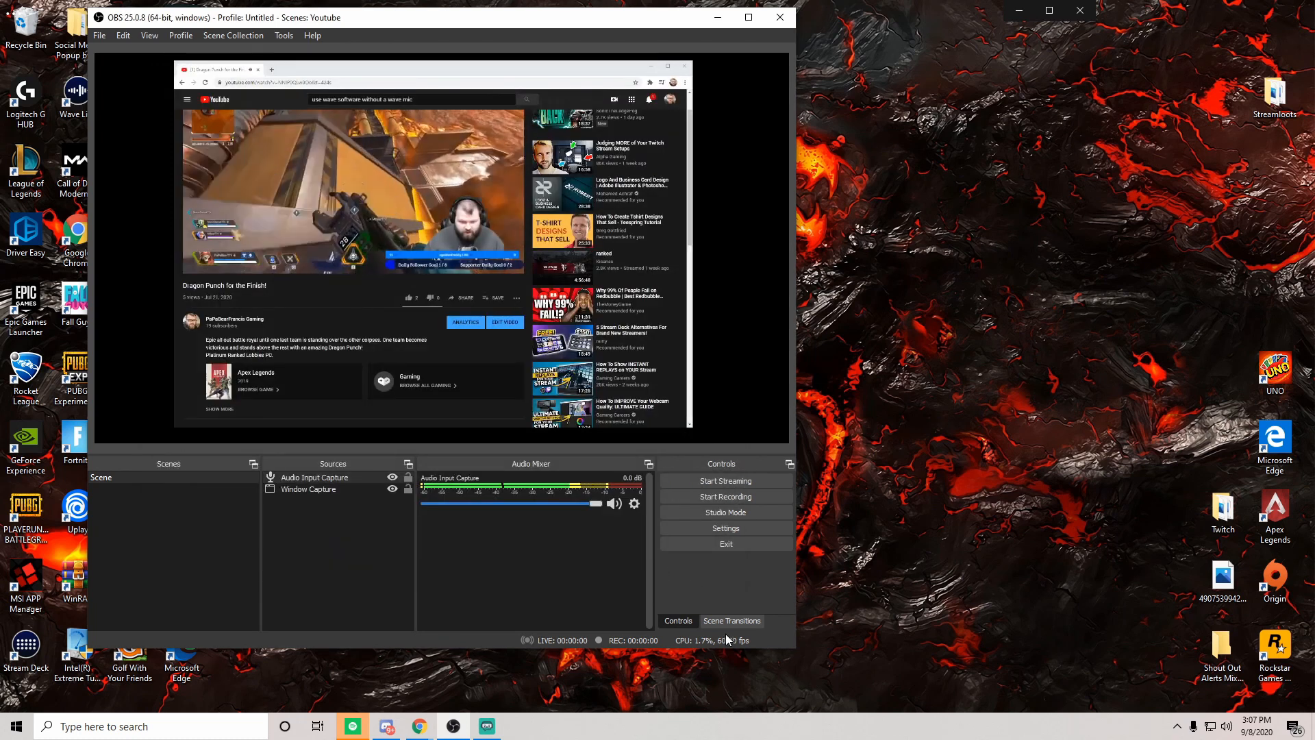